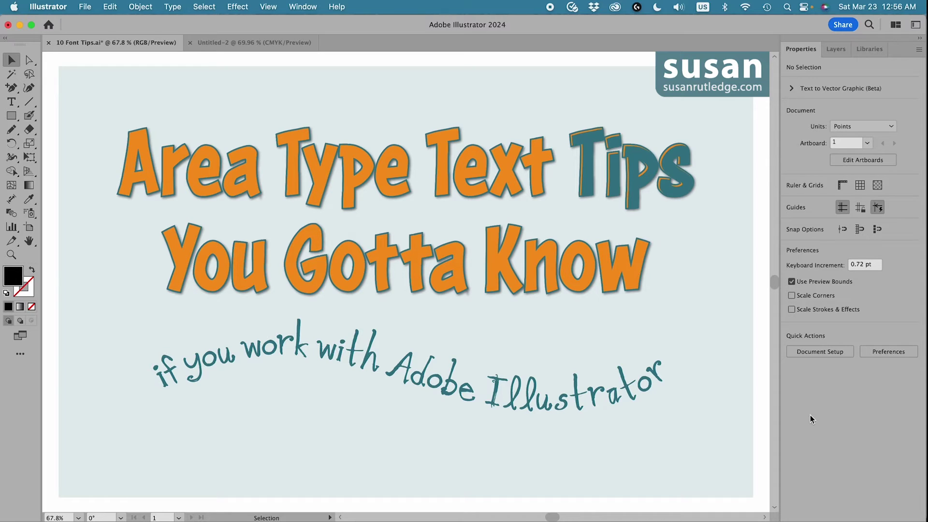
- In Untitled-2, drag a tall area type frame filled with Lorem ipsum placeholder text
{"action": "left_click", "coordinate": [214, 43]}
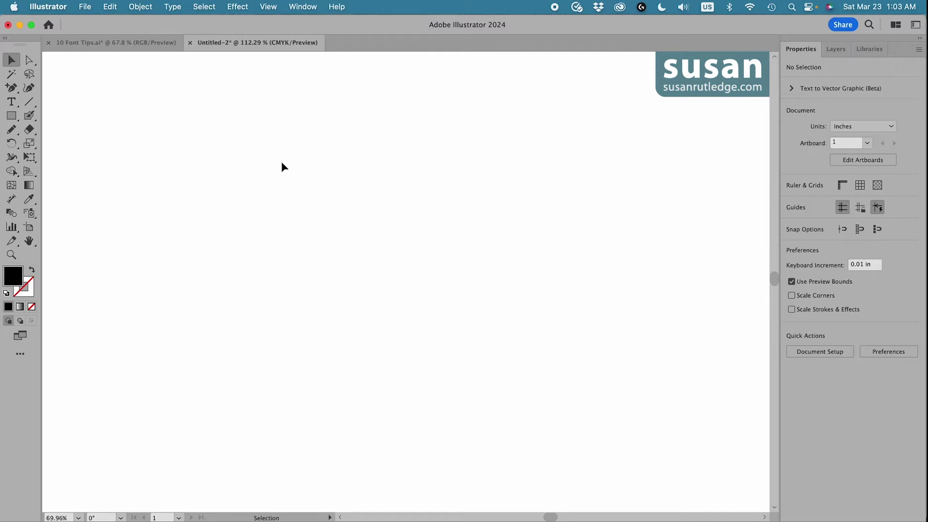
{"action": "left_click", "coordinate": [12, 103]}
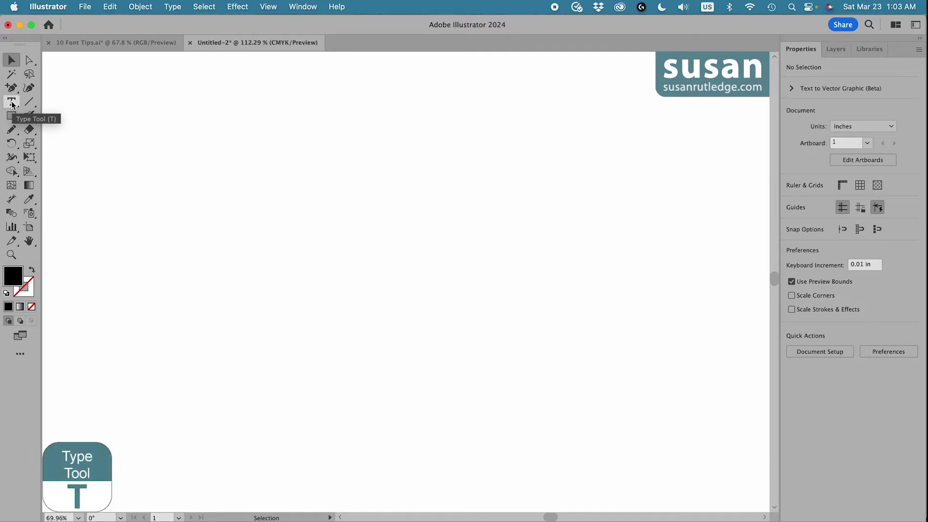
{"action": "left_click", "coordinate": [12, 102]}
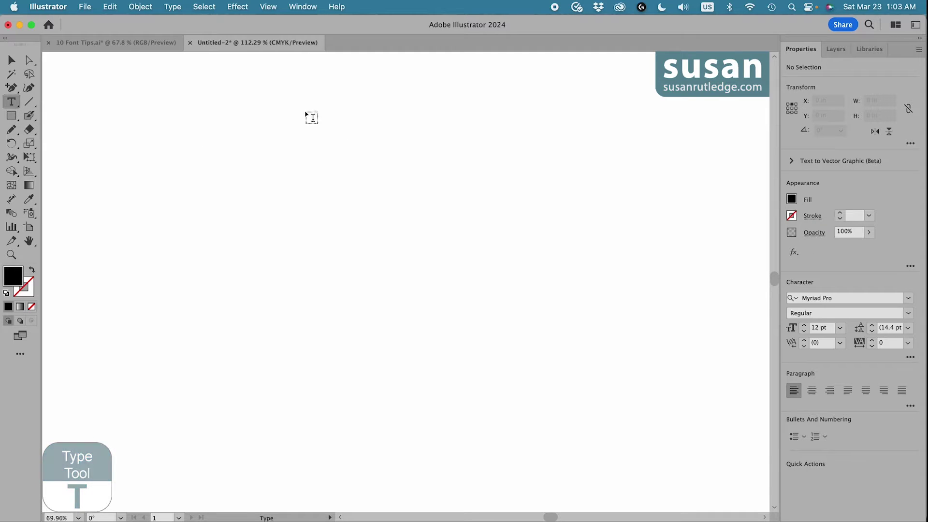
{"action": "mouse_move", "coordinate": [303, 121]}
{"action": "left_mouse_down"}
{"action": "mouse_move", "coordinate": [408, 140]}
{"action": "mouse_move", "coordinate": [472, 381]}
{"action": "left_mouse_up"}
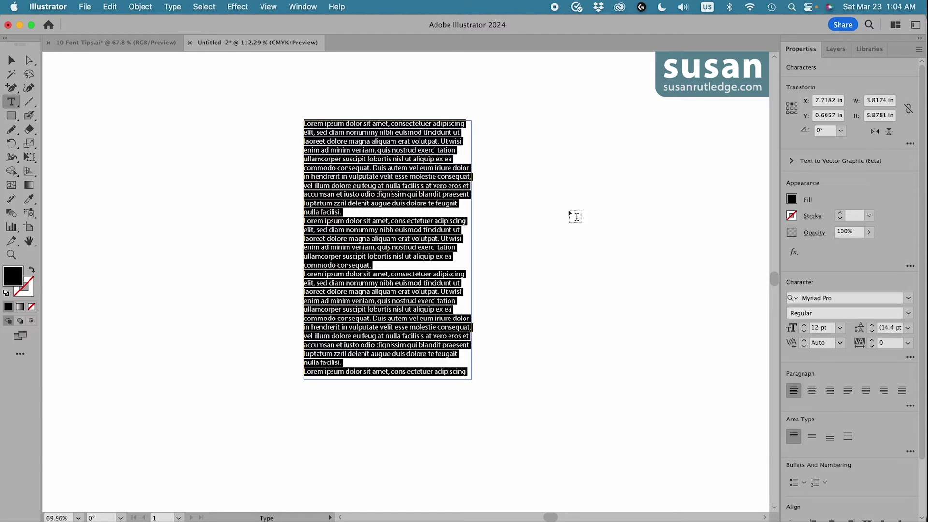
- Add a Lorem ipsum point text at the artboard's top-left and set it to 24 pt
{"action": "left_click", "coordinate": [108, 123]}
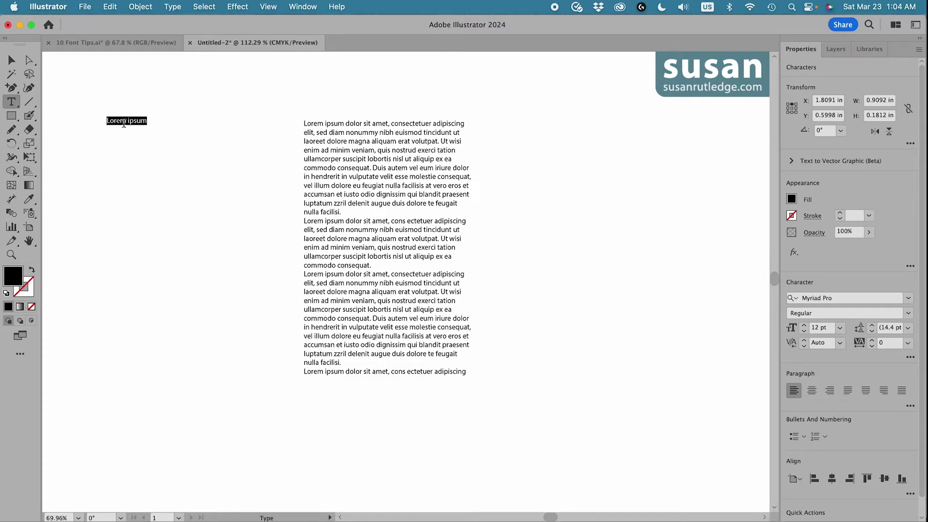
{"action": "left_click", "coordinate": [831, 327]}
{"action": "type", "text": "2"}
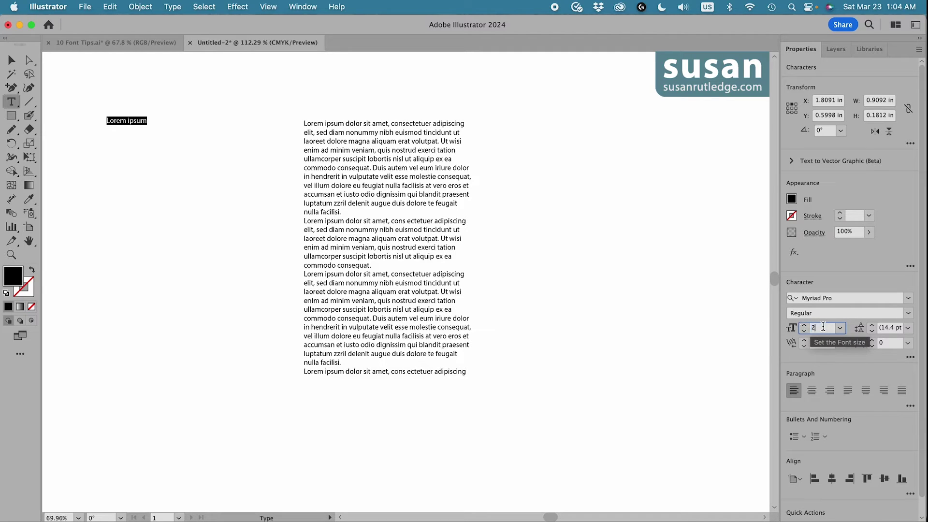
{"action": "type", "text": "4"}
{"action": "key", "text": "Return"}
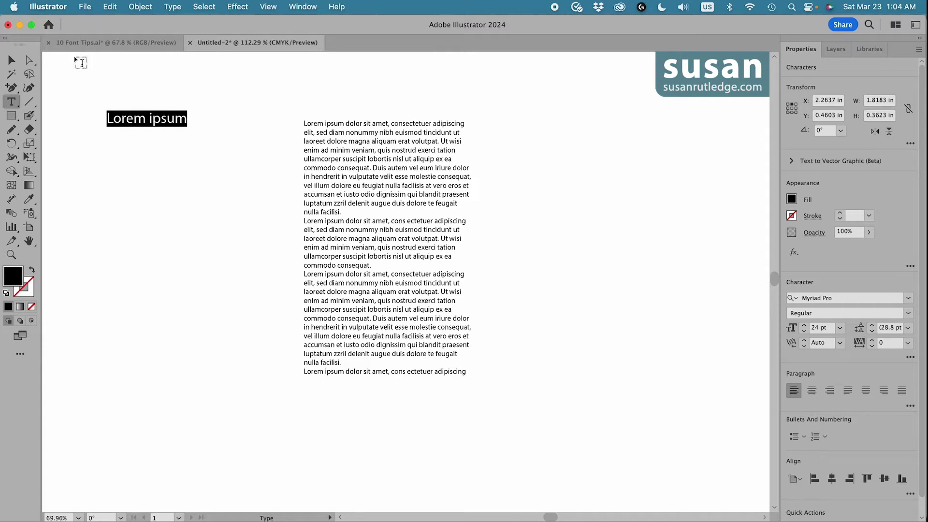
- Delete both the Lorem ipsum point text and the small-type text area
{"action": "left_click", "coordinate": [11, 60]}
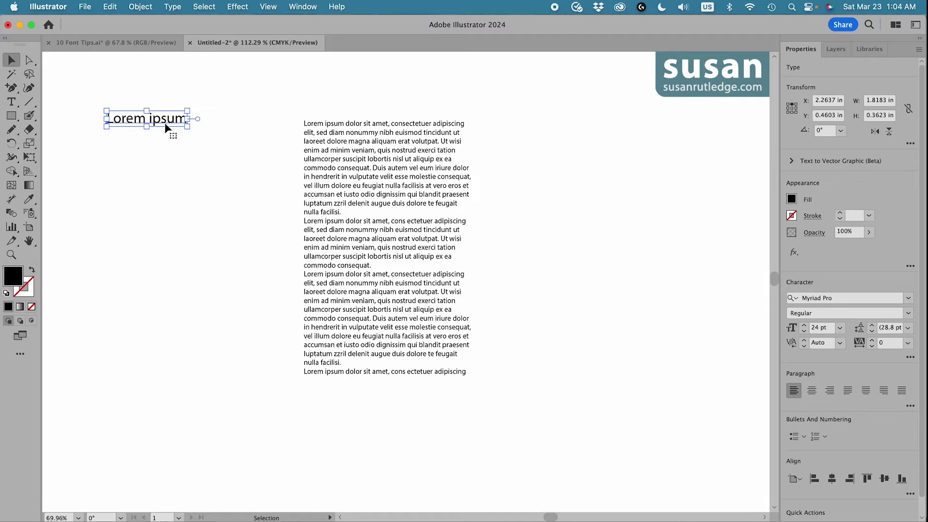
{"action": "key", "text": "Delete"}
{"action": "left_click", "coordinate": [383, 207]}
{"action": "key", "text": "Delete"}
- Draw a new placeholder area type frame and widen it so lines reflow longer
{"action": "left_click", "coordinate": [11, 102]}
{"action": "left_click_drag", "start_coordinate": [298, 120], "coordinate": [477, 371]}
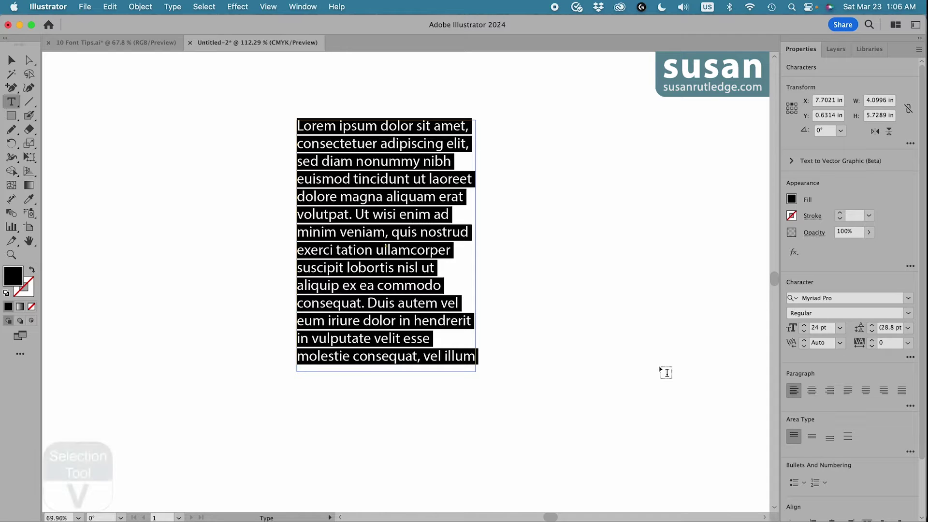
{"action": "left_click", "coordinate": [12, 61]}
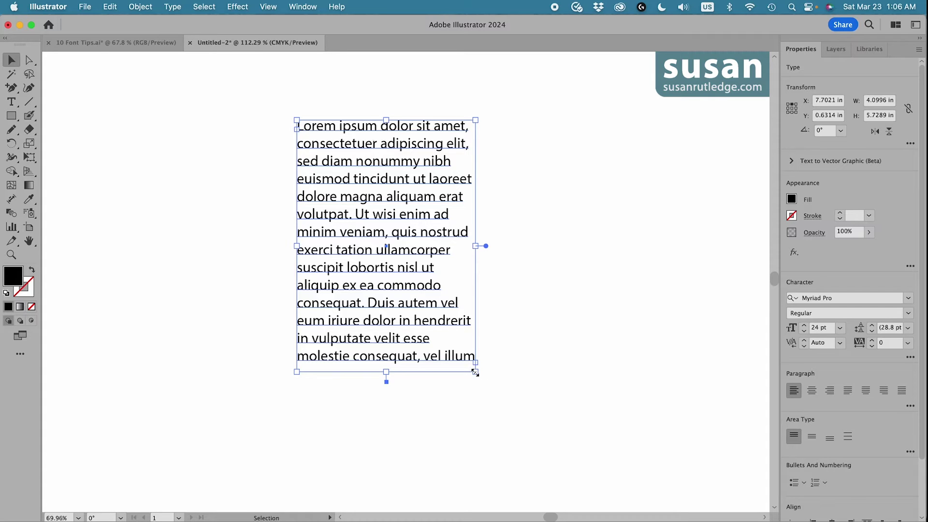
{"action": "left_click_drag", "start_coordinate": [475, 371], "coordinate": [575, 419]}
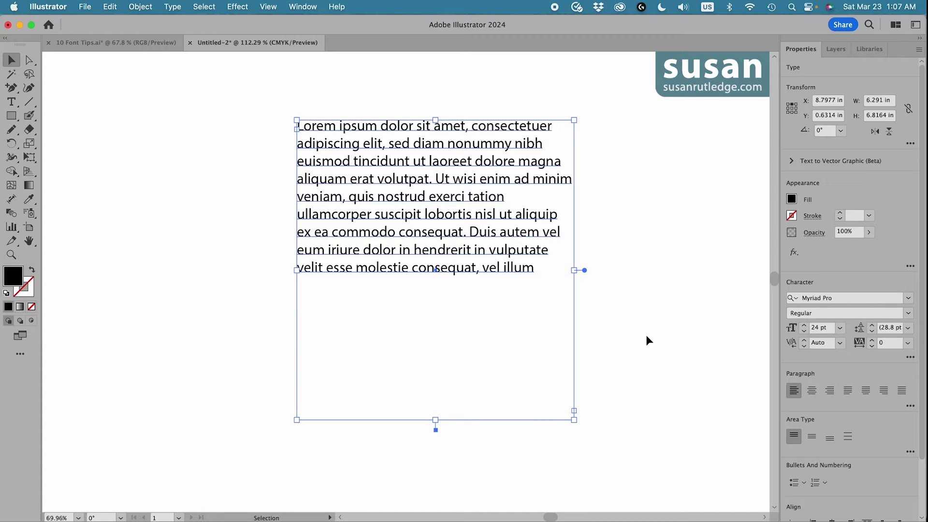
- Create a Lorem ipsum point-type headline, scale it up to about 60 pt, then delete it
{"action": "left_click", "coordinate": [12, 102]}
{"action": "left_click", "coordinate": [80, 118]}
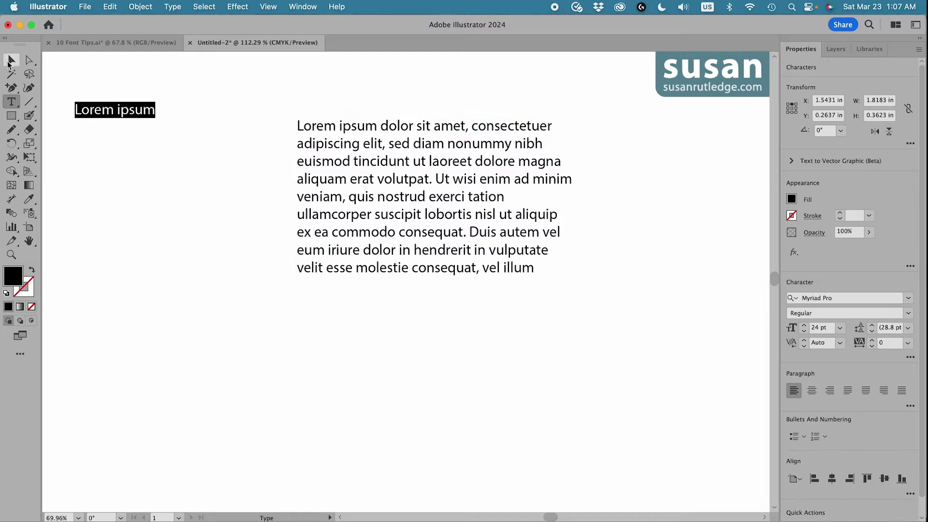
{"action": "left_click", "coordinate": [12, 61]}
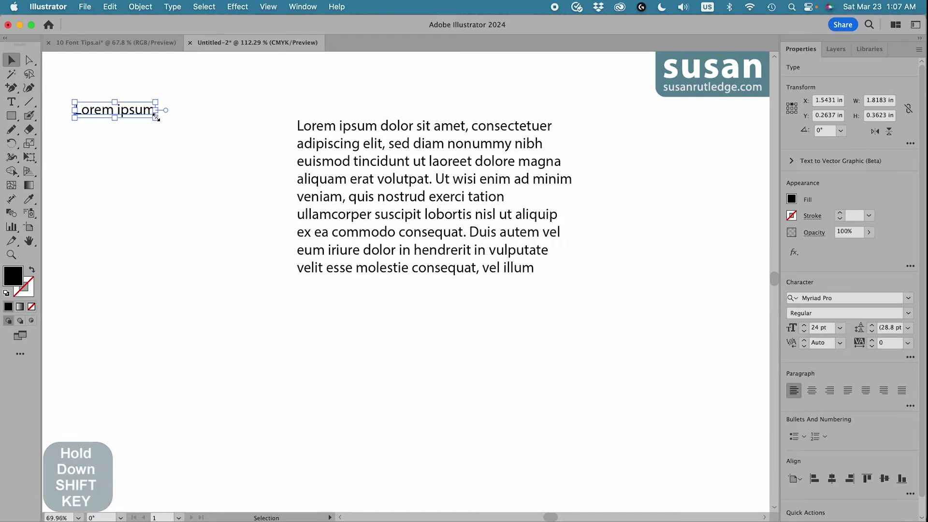
{"action": "left_click_drag", "start_coordinate": [156, 118], "coordinate": [276, 170]}
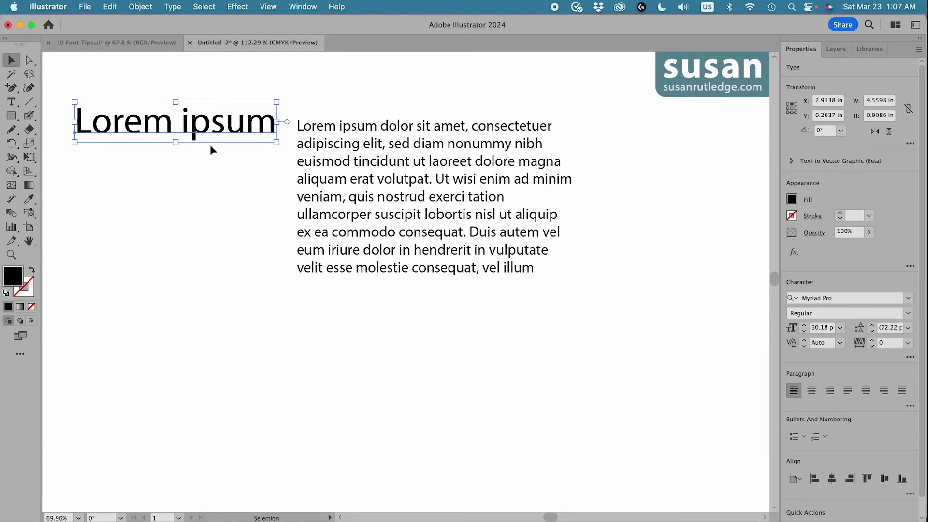
{"action": "key", "text": "Delete"}
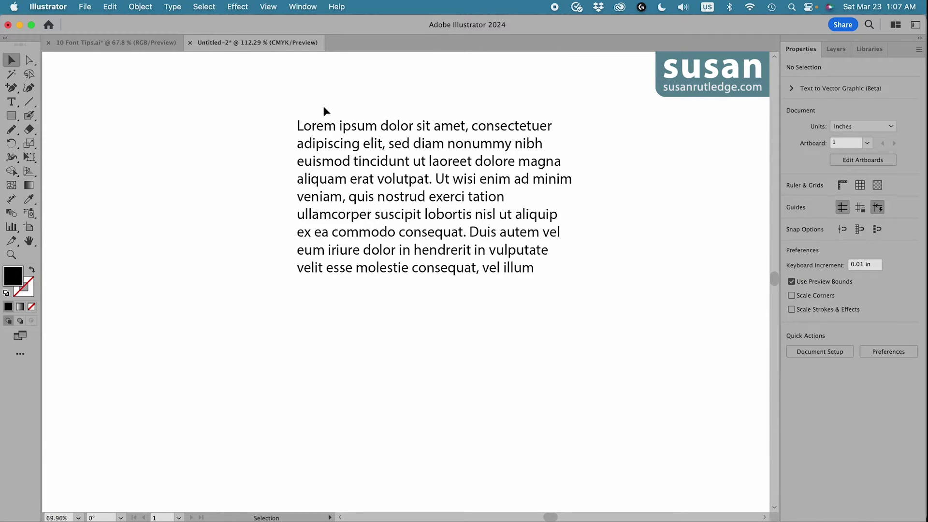
- Drag the text area's right handle left so the text reflows into a narrow column
{"action": "left_click", "coordinate": [468, 185]}
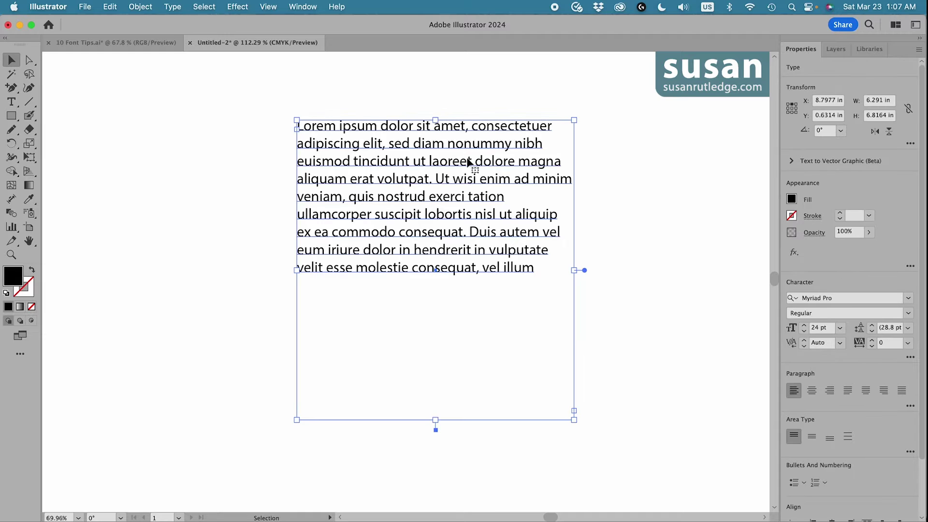
{"action": "left_click_drag", "start_coordinate": [573, 270], "coordinate": [456, 308]}
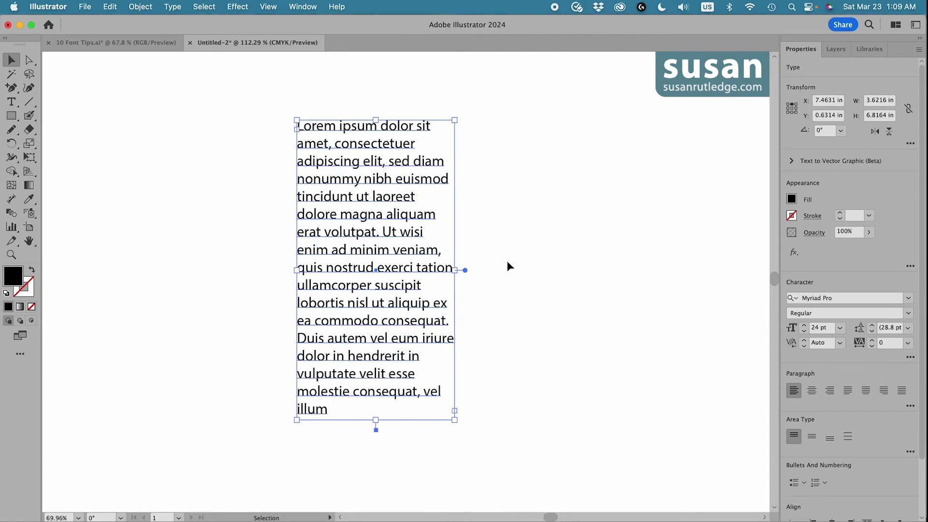
{"action": "left_click", "coordinate": [491, 221]}
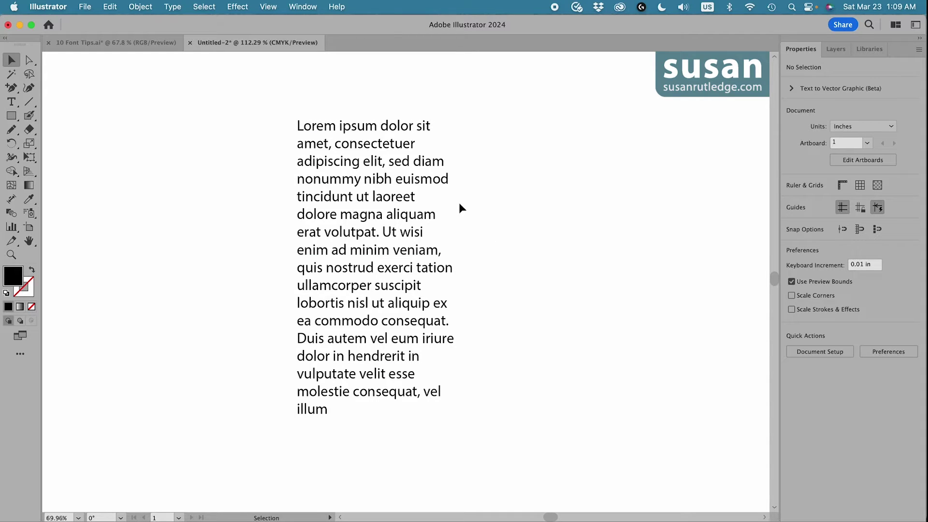
- Apply a black stroke to the area text, then reset the stroke to None
{"action": "left_click", "coordinate": [390, 198]}
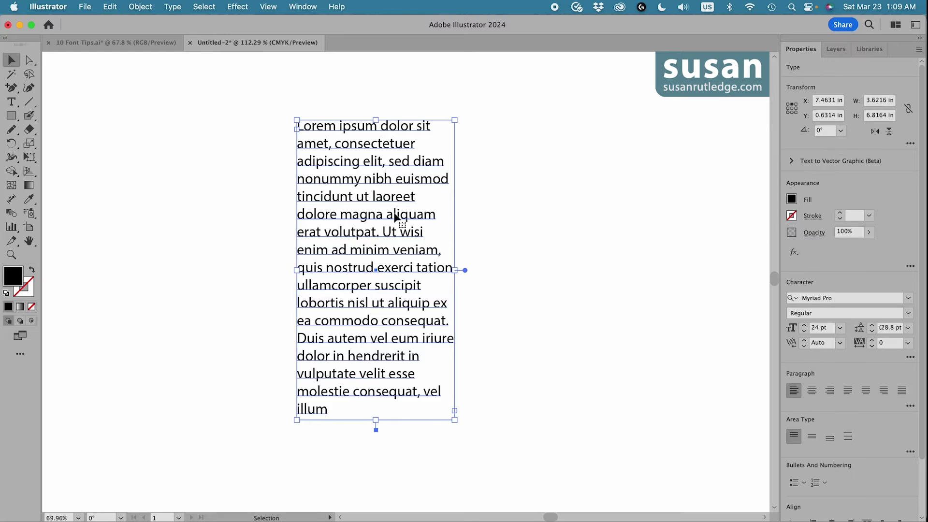
{"action": "left_click", "coordinate": [790, 219]}
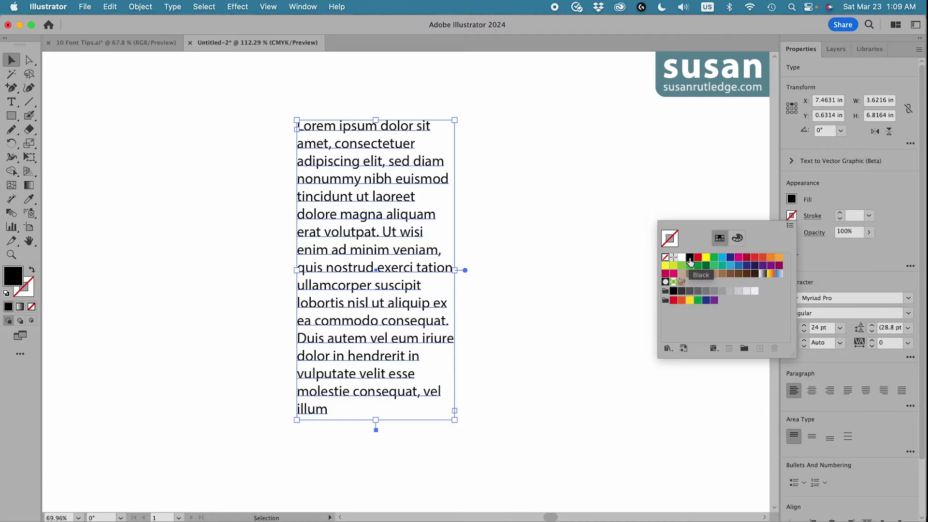
{"action": "left_click", "coordinate": [689, 259]}
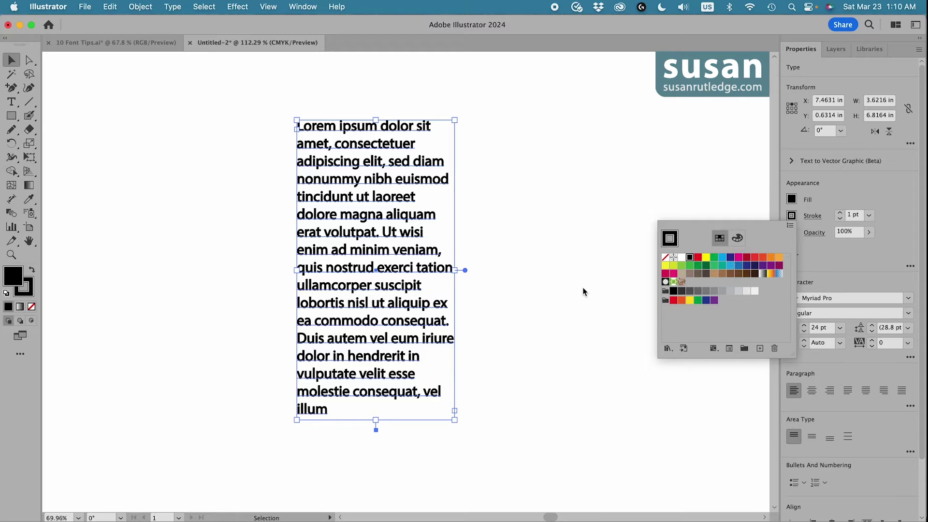
{"action": "left_click", "coordinate": [666, 260]}
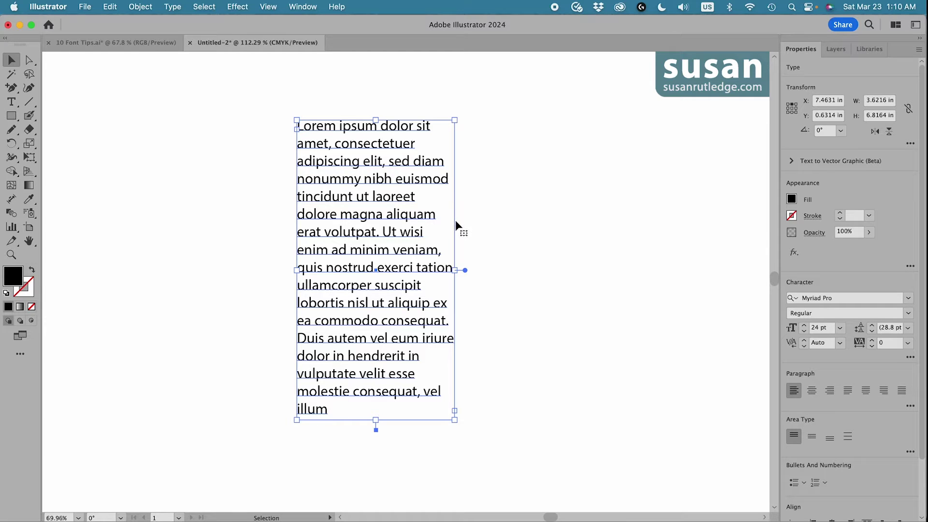
- Select only the text area's frame path with the Direct Selection tool
{"action": "left_click", "coordinate": [482, 127]}
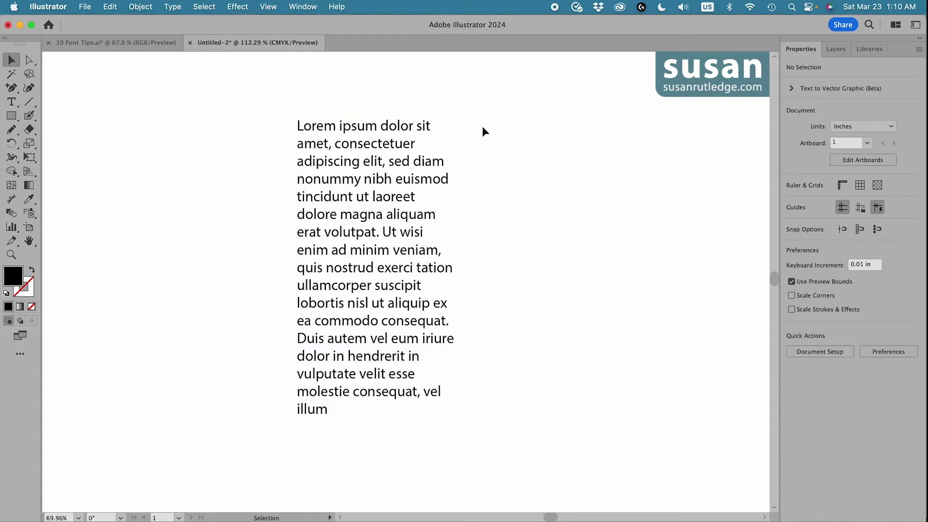
{"action": "left_click", "coordinate": [27, 63]}
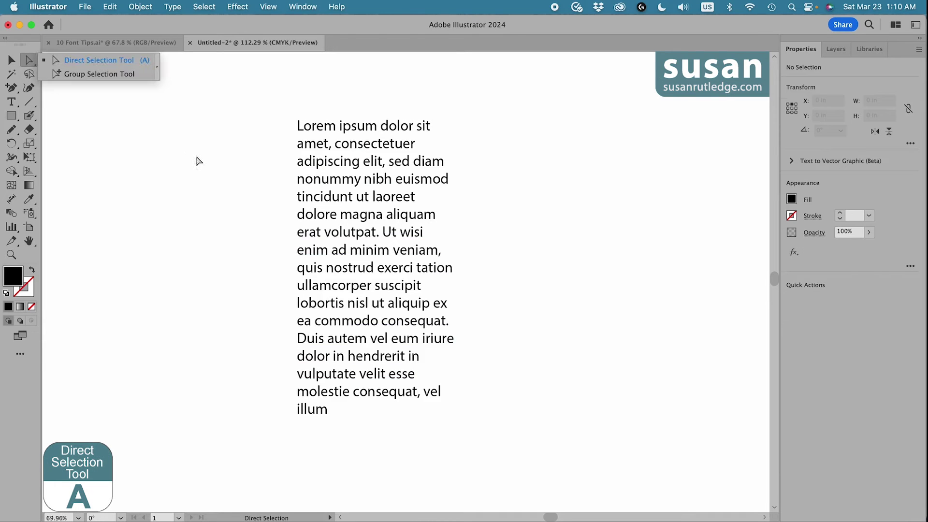
{"action": "left_click", "coordinate": [115, 58]}
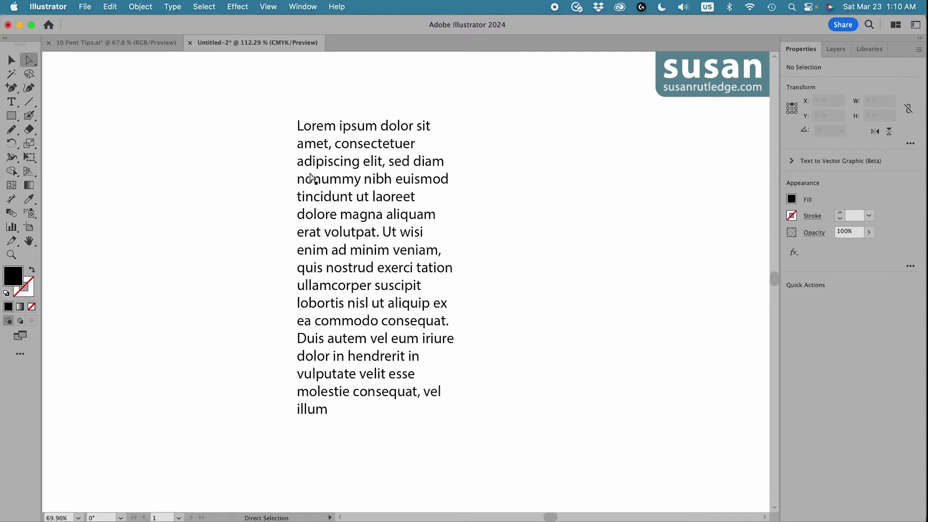
{"action": "left_click", "coordinate": [297, 141]}
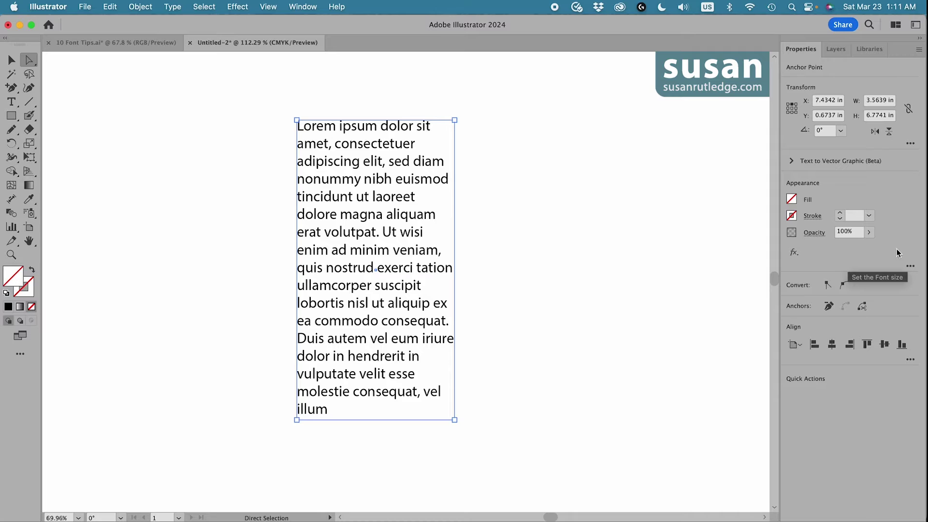
- Set the frame's outline to Black in the Appearance panel, then deselect
{"action": "left_click", "coordinate": [911, 266]}
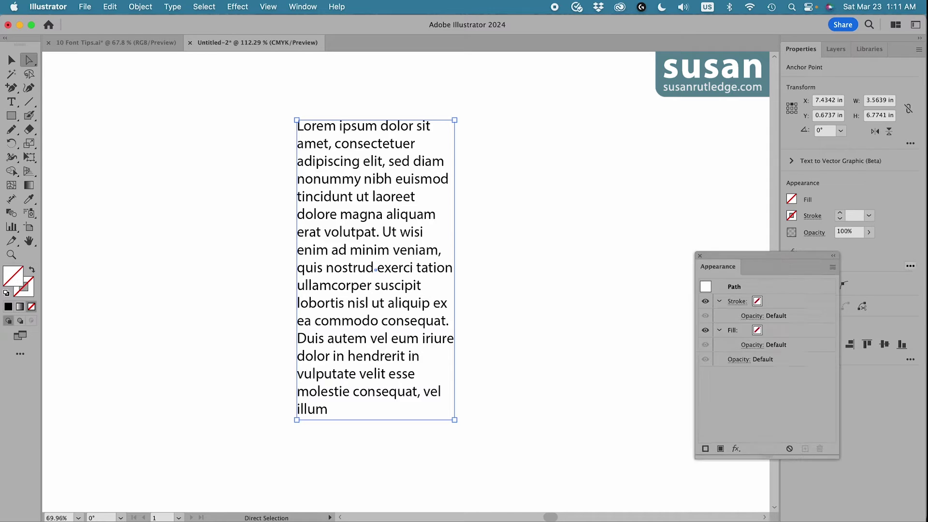
{"action": "left_click_drag", "start_coordinate": [727, 257], "coordinate": [631, 137]}
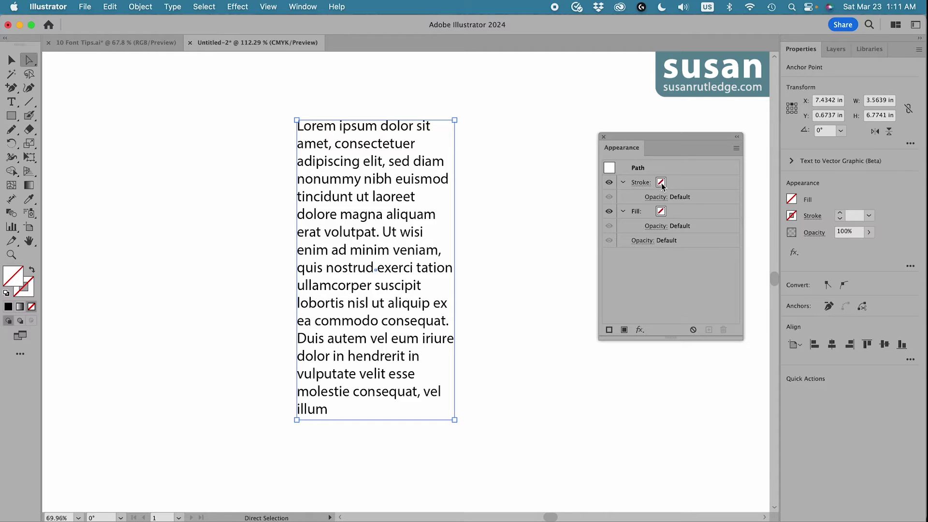
{"action": "left_click", "coordinate": [661, 184]}
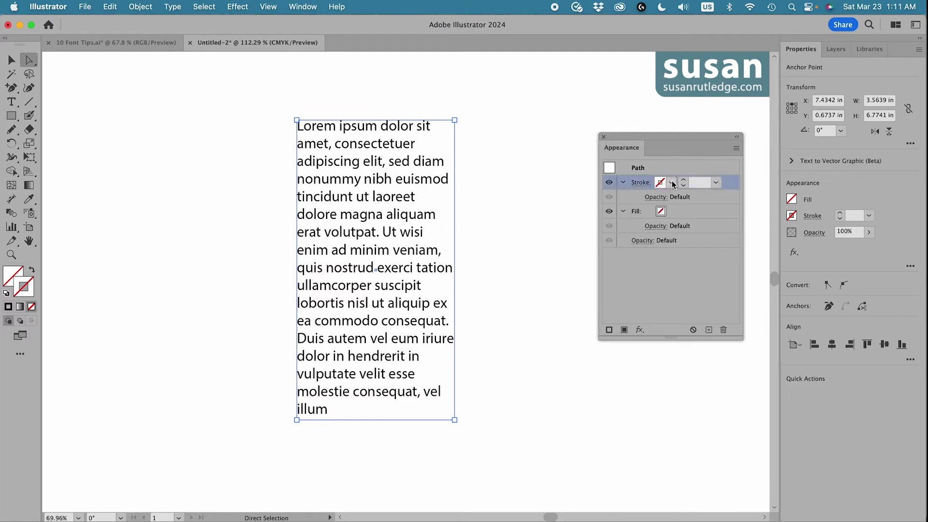
{"action": "left_click", "coordinate": [671, 183]}
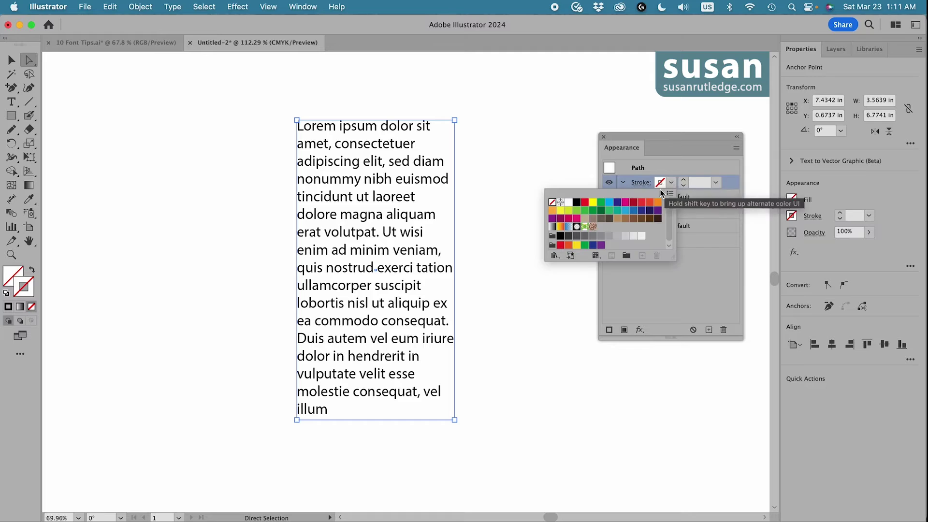
{"action": "left_click", "coordinate": [577, 207]}
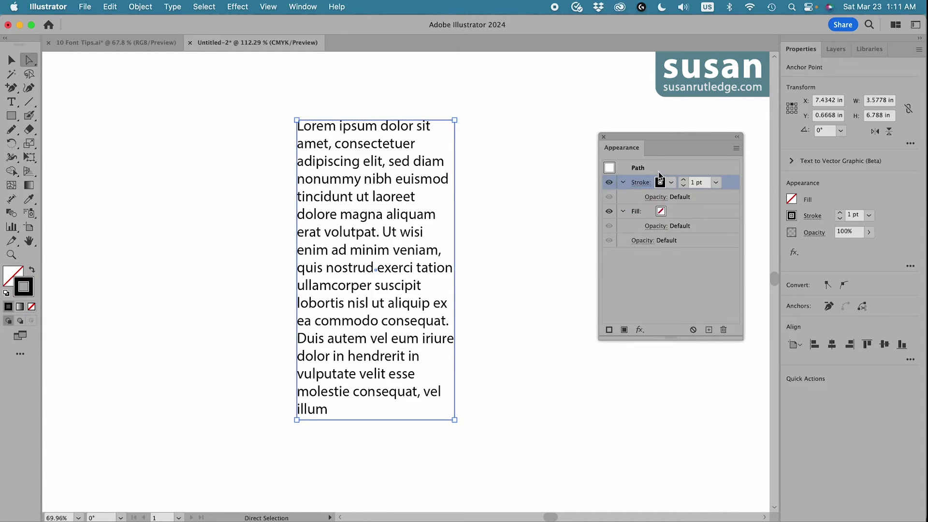
{"action": "left_click", "coordinate": [603, 136]}
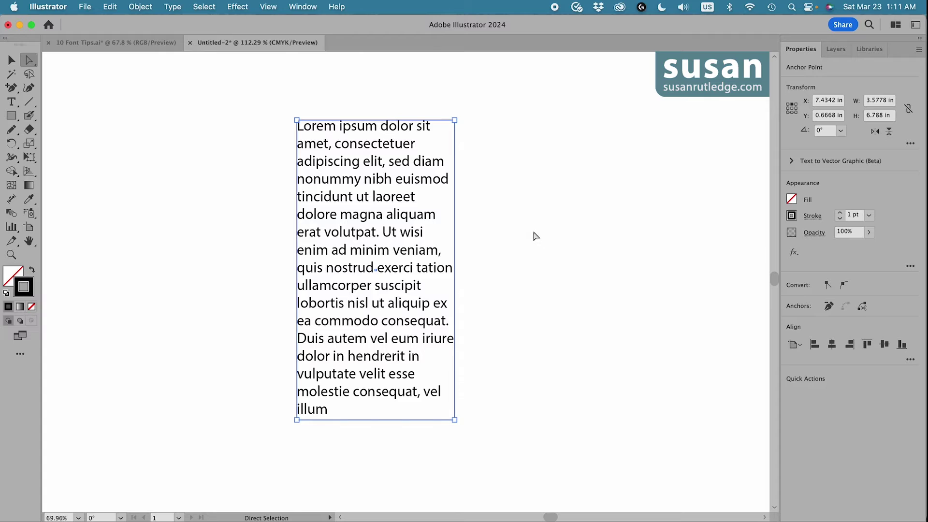
{"action": "left_click", "coordinate": [555, 239]}
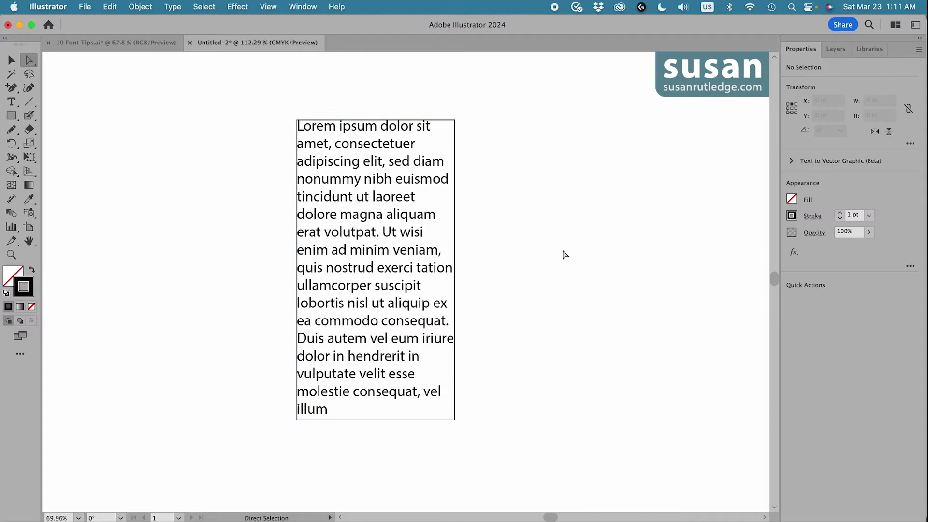
{"action": "scroll", "coordinate": [565, 253], "scroll_direction": "right", "scroll_amount": 1}
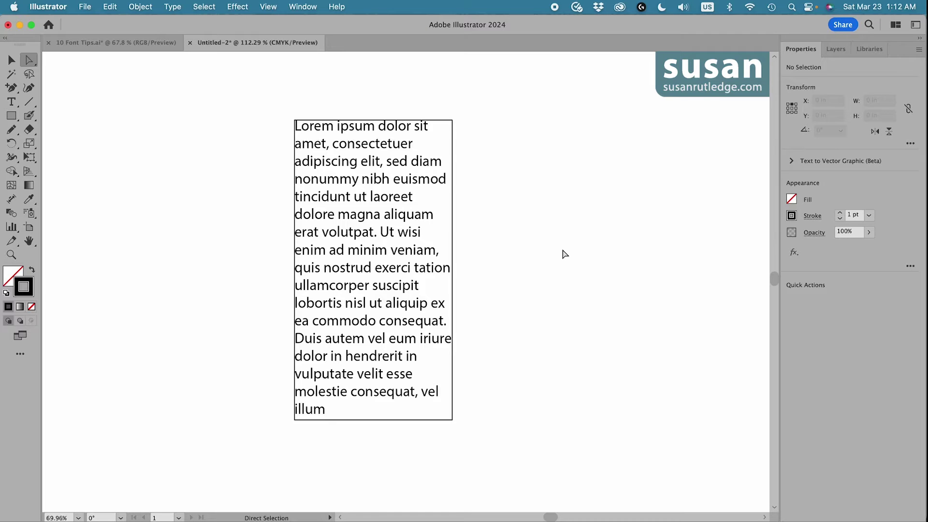
- Copy the text from 'Ut wisi' onward and paste it after 'illum'
{"action": "left_click", "coordinate": [388, 232]}
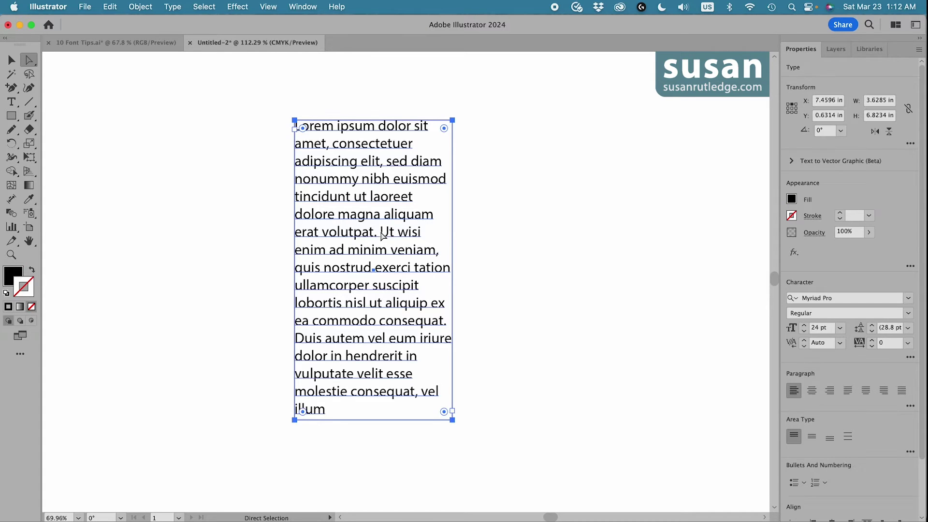
{"action": "left_click", "coordinate": [380, 232]}
{"action": "left_click_drag", "start_coordinate": [381, 232], "coordinate": [429, 392]}
{"action": "key", "text": "super+c"}
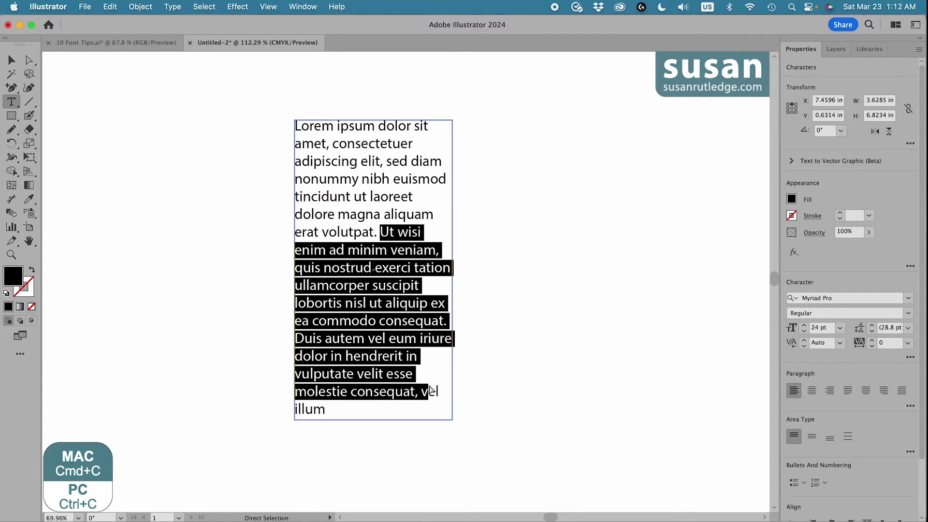
{"action": "left_click", "coordinate": [351, 409]}
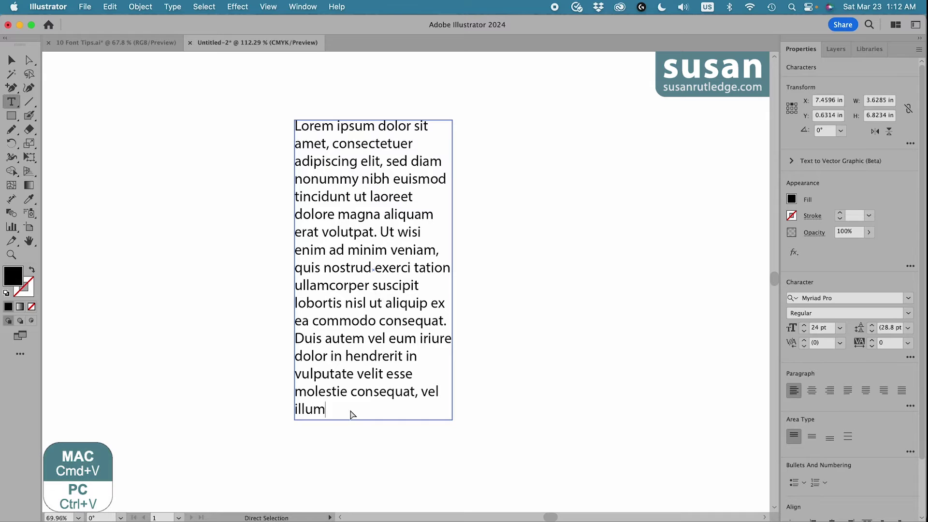
{"action": "key", "text": "super+v"}
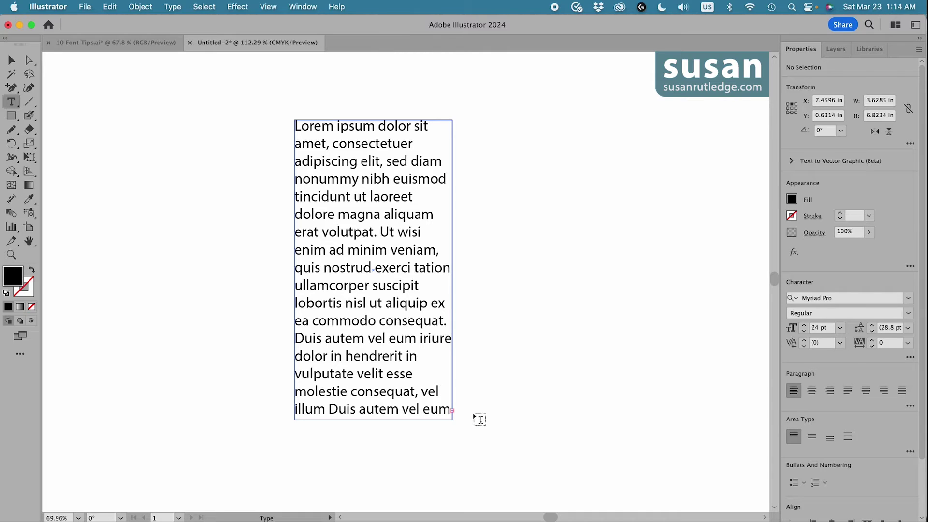
- Move the text frame higher, auto-size it to fit, then undo back to the original height
{"action": "left_click", "coordinate": [12, 61]}
{"action": "left_click_drag", "start_coordinate": [406, 393], "coordinate": [417, 339]}
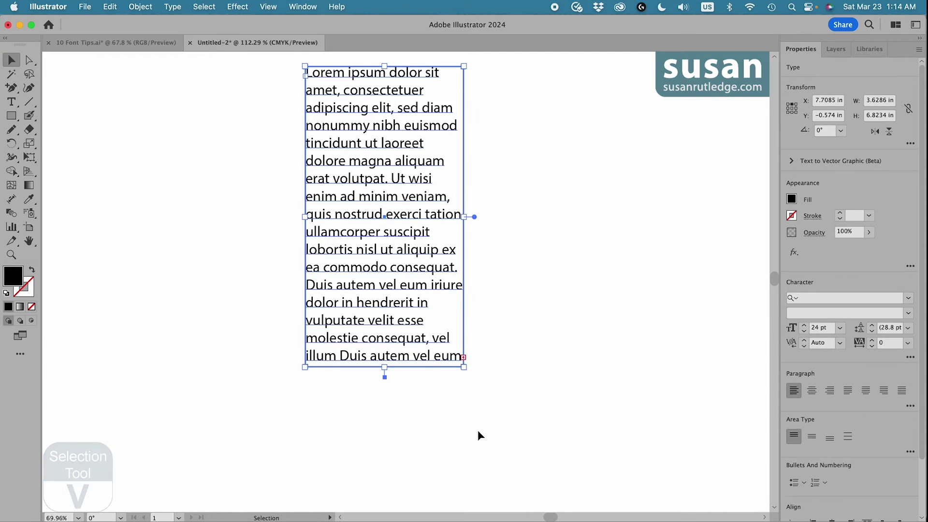
{"action": "left_click", "coordinate": [384, 378]}
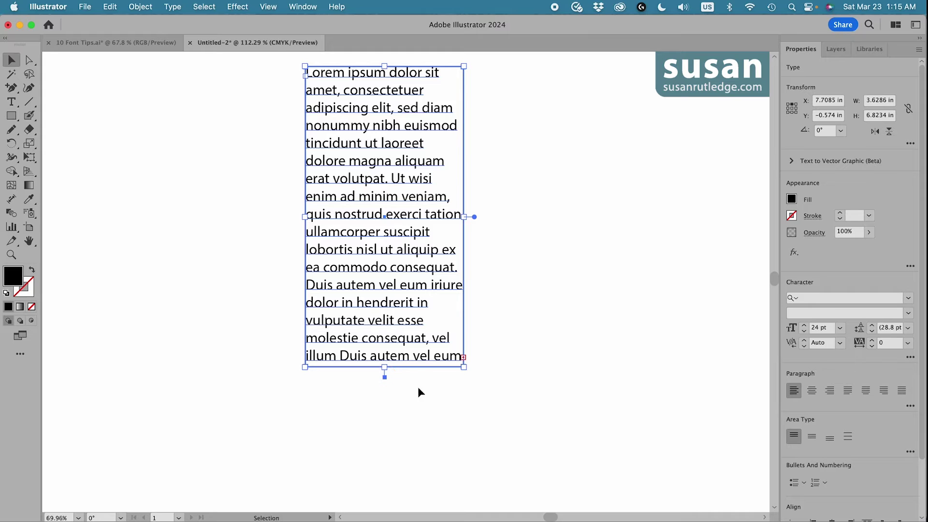
{"action": "double_click", "coordinate": [385, 378]}
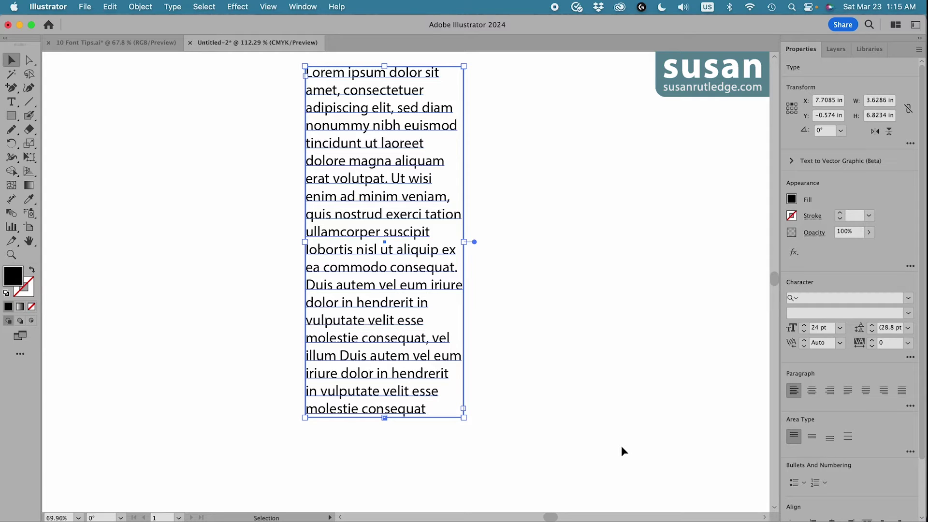
{"action": "key", "text": "super+z"}
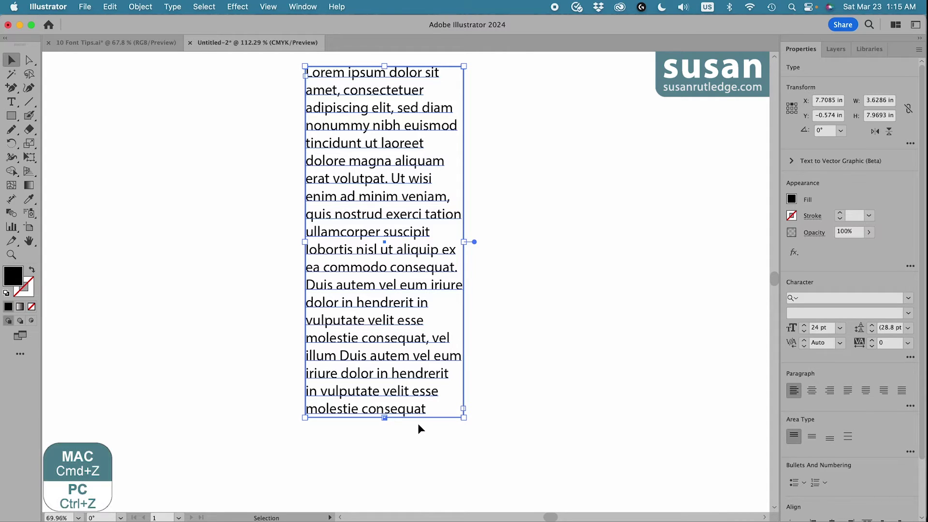
{"action": "key", "text": "super+z"}
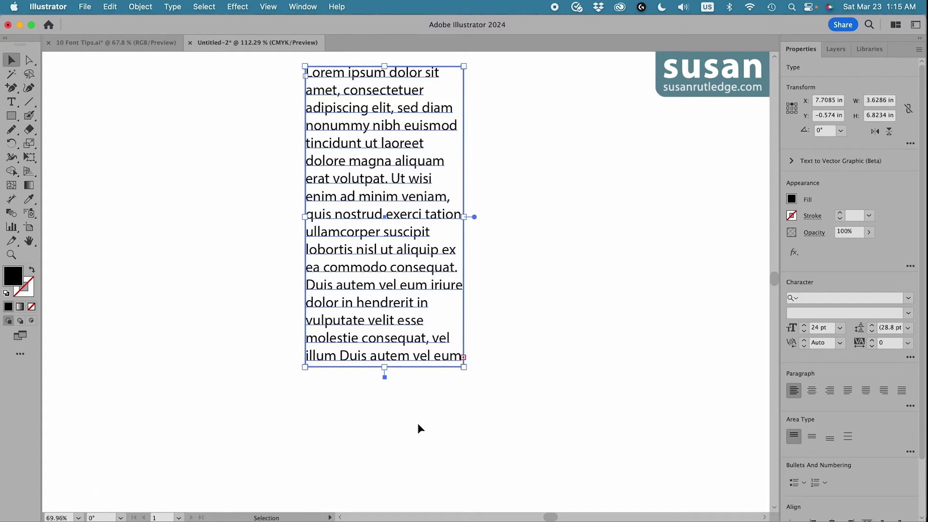
- Copy the closing 'Duis autem…' lines and paste them after 'hendrerit in'
{"action": "double_click", "coordinate": [323, 290]}
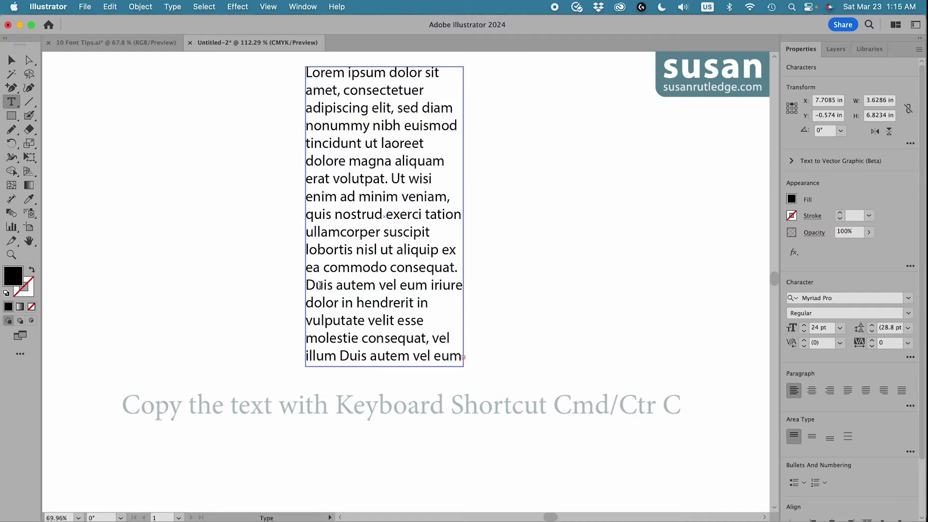
{"action": "mouse_move", "coordinate": [306, 285]}
{"action": "left_mouse_down"}
{"action": "mouse_move", "coordinate": [323, 284]}
{"action": "mouse_move", "coordinate": [459, 359]}
{"action": "left_mouse_up"}
{"action": "key", "text": "super+c"}
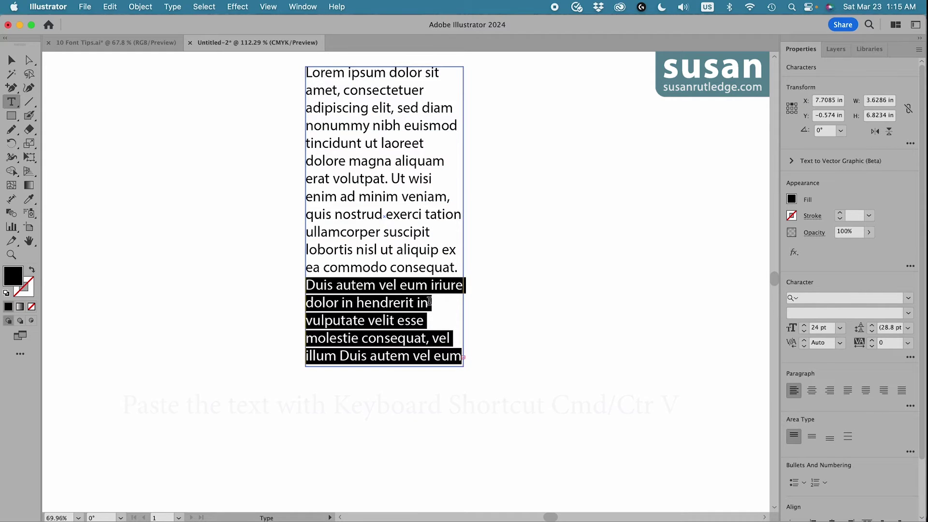
{"action": "left_click", "coordinate": [424, 304]}
{"action": "key", "text": "super+v"}
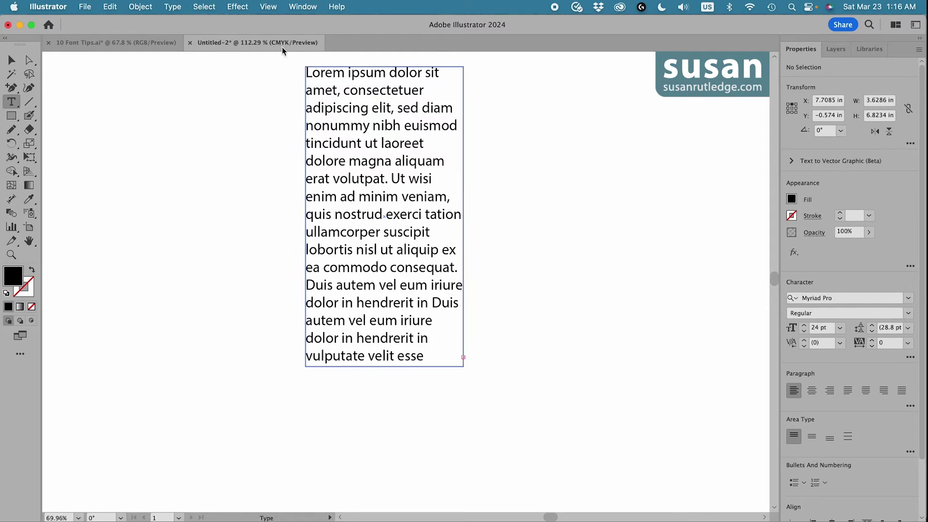
- Insert the heading 'This is the Top' before 'Lorem', followed by a blank line
{"action": "left_click", "coordinate": [305, 72]}
{"action": "key", "text": "Return"}
{"action": "key", "text": "Return"}
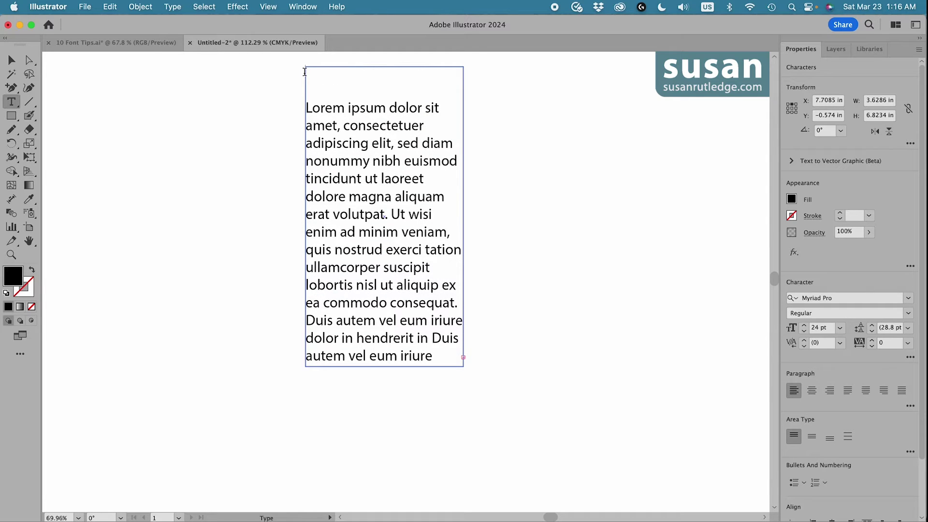
{"action": "type", "text": "This is the Top"}
{"action": "key", "text": "Escape"}
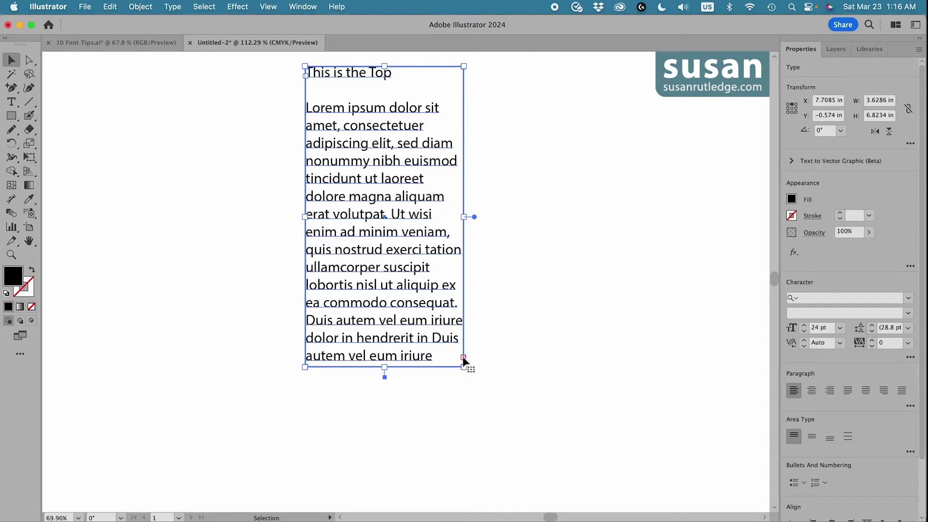
{"action": "key", "text": "t"}
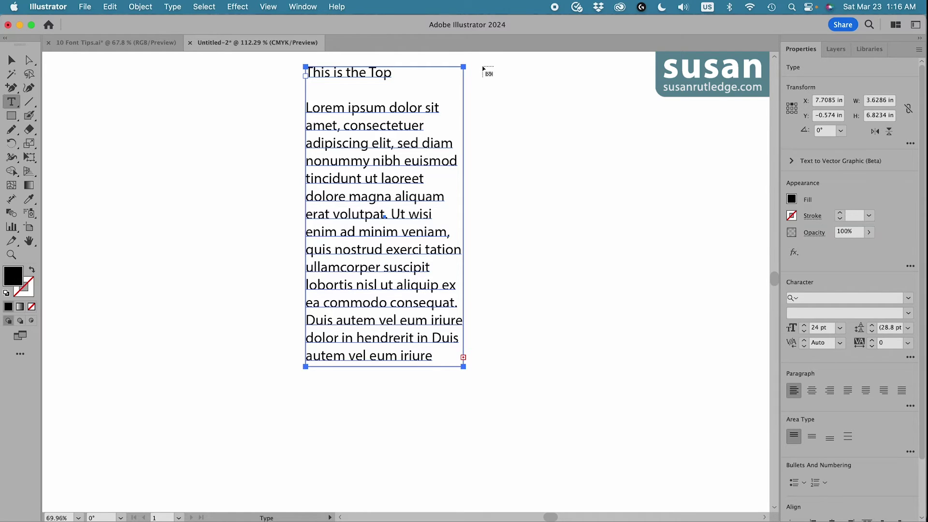
{"action": "left_click_drag", "start_coordinate": [483, 70], "coordinate": [630, 367]}
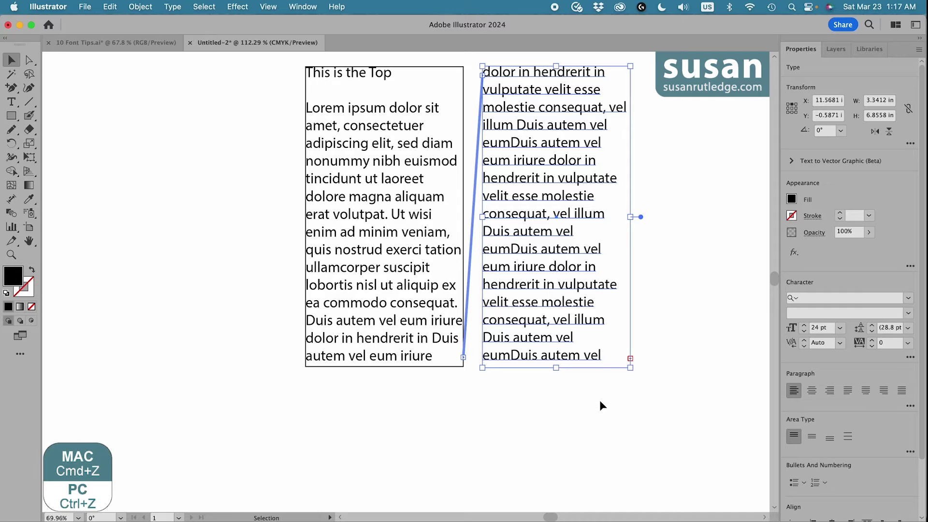
- Undo the continuation frame and draw a tall white, black-outlined rectangle left of the text
{"action": "key", "text": "super+z"}
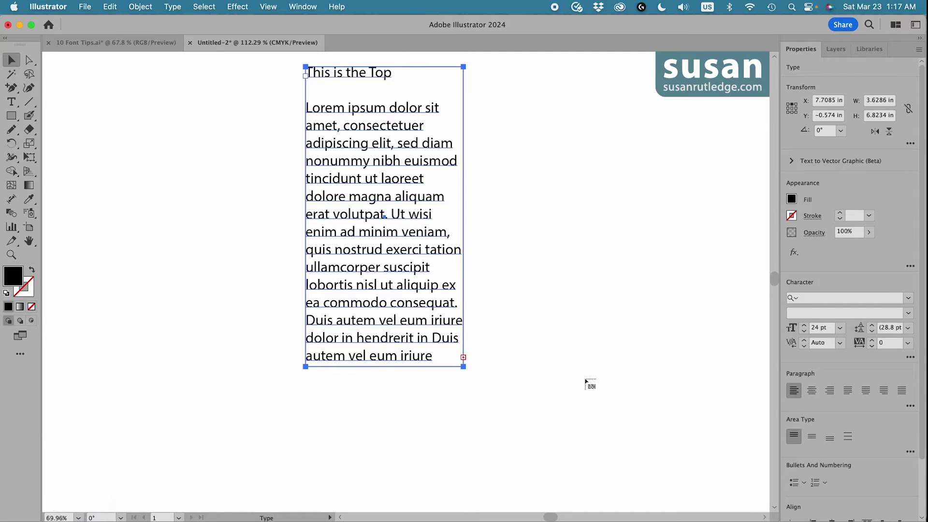
{"action": "left_click", "coordinate": [12, 120]}
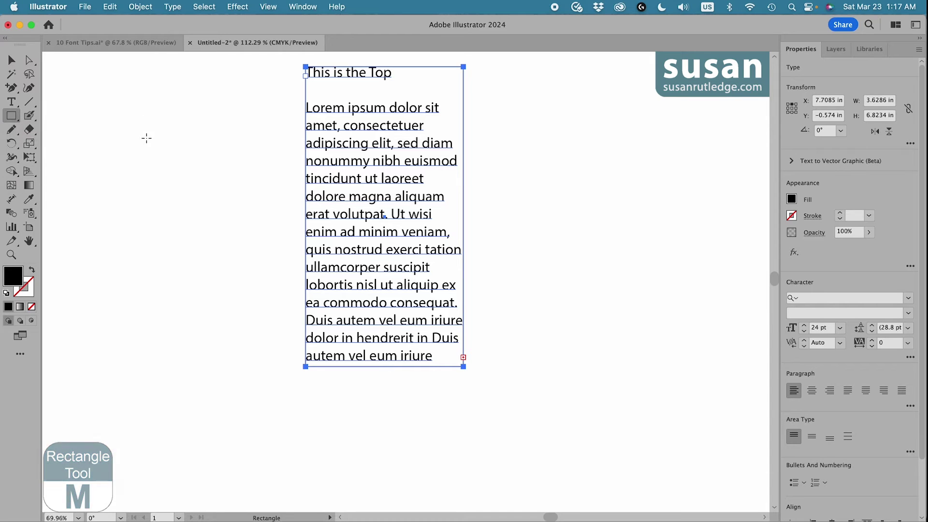
{"action": "left_click_drag", "start_coordinate": [100, 70], "coordinate": [274, 364]}
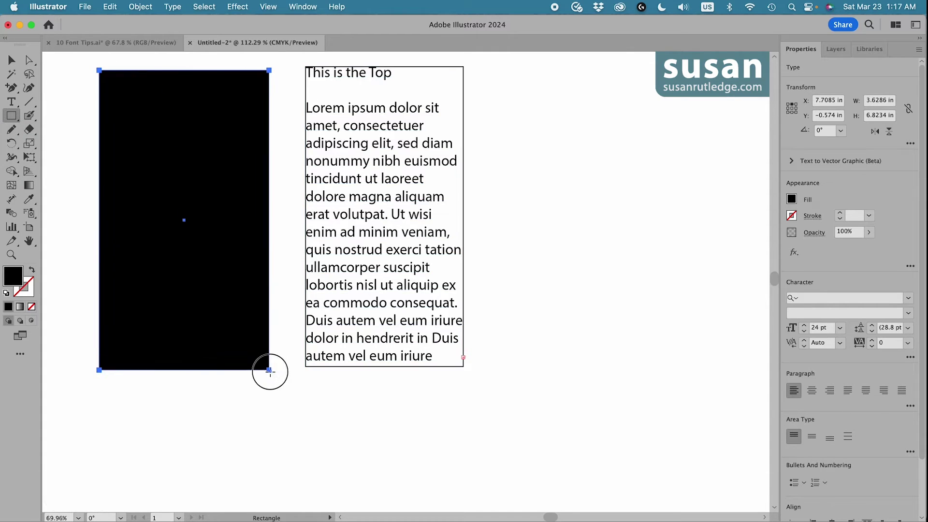
{"action": "left_click", "coordinate": [8, 292]}
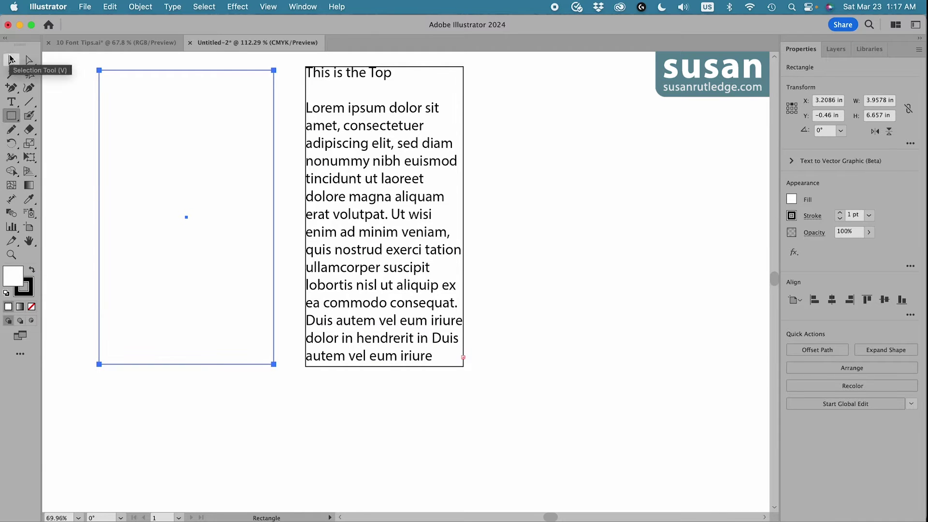
- Duplicate the rectangle straight to the right and select the overflowing middle text frame
{"action": "left_click", "coordinate": [12, 60]}
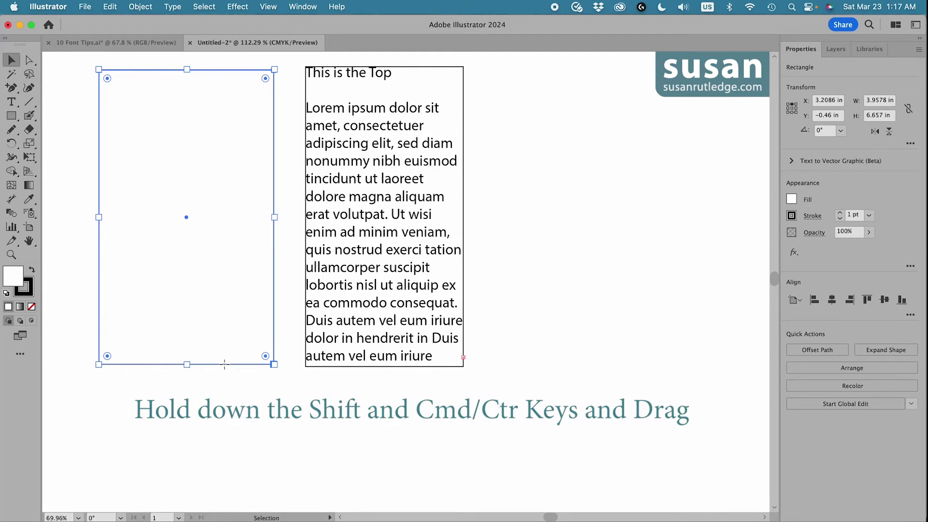
{"action": "left_click_drag", "start_coordinate": [224, 364], "coordinate": [628, 356]}
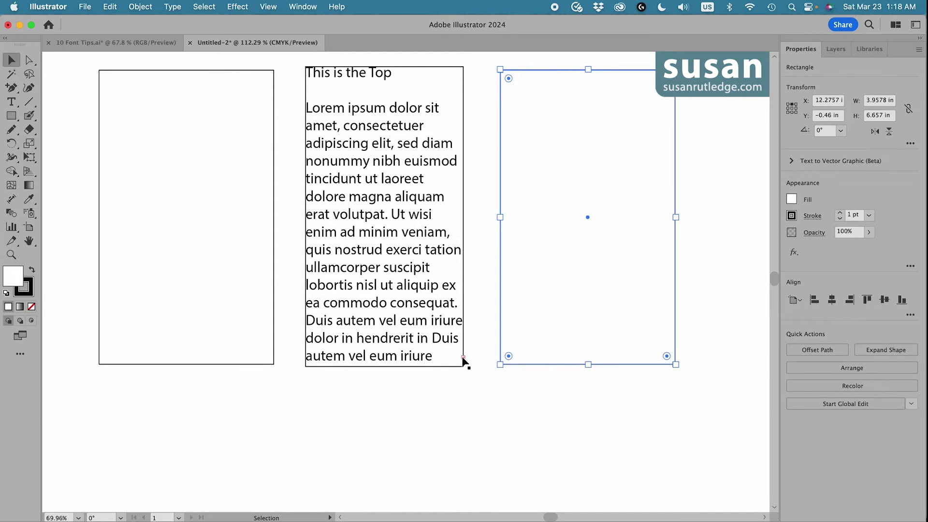
{"action": "left_click", "coordinate": [464, 361]}
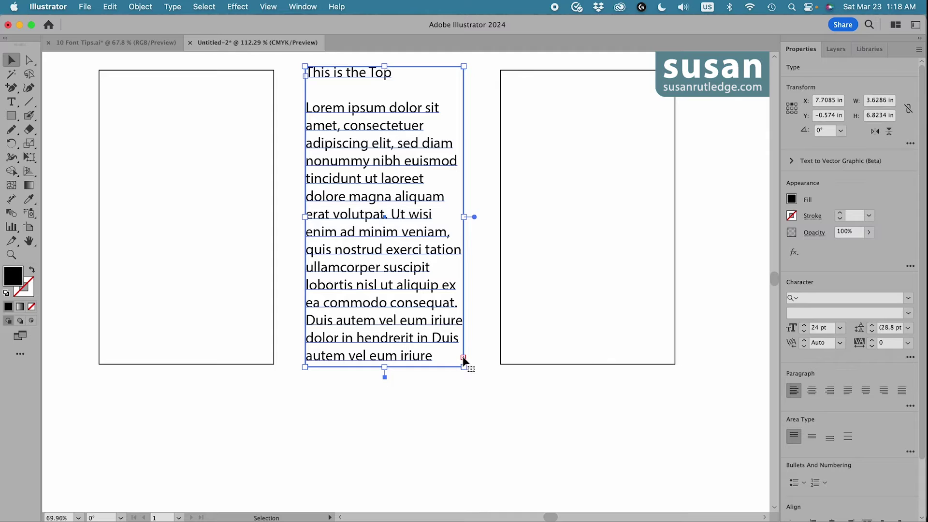
- Thread the middle frame's overflow into the right rectangle, then its remaining text into the left rectangle
{"action": "key", "text": "t"}
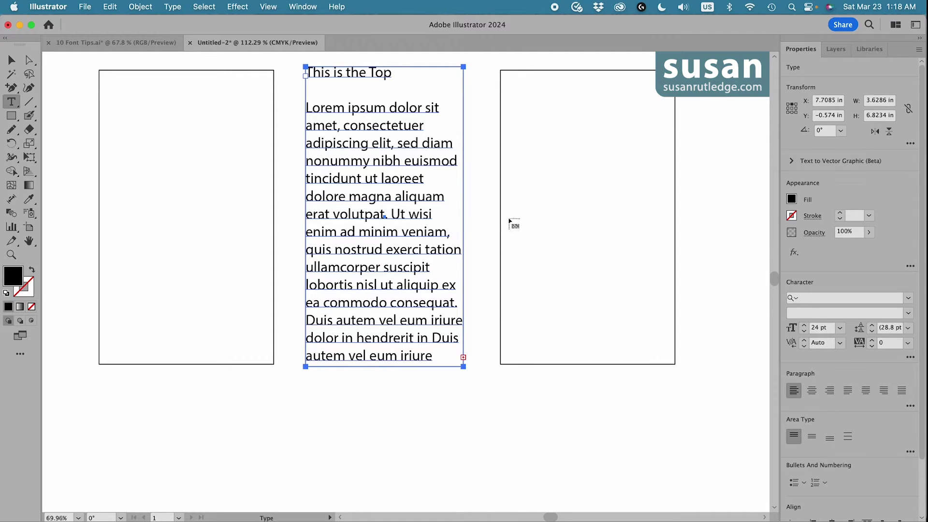
{"action": "left_click", "coordinate": [504, 149]}
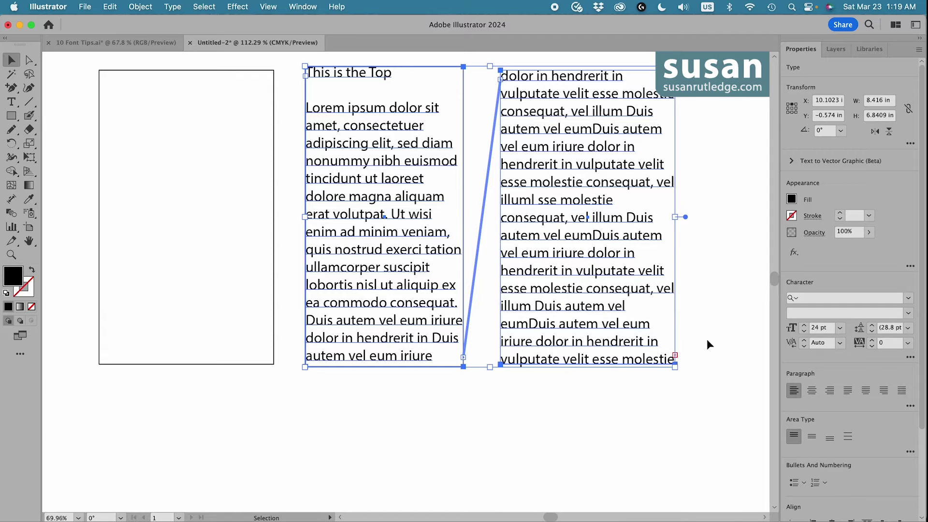
{"action": "key", "text": "t"}
{"action": "left_click", "coordinate": [674, 358]}
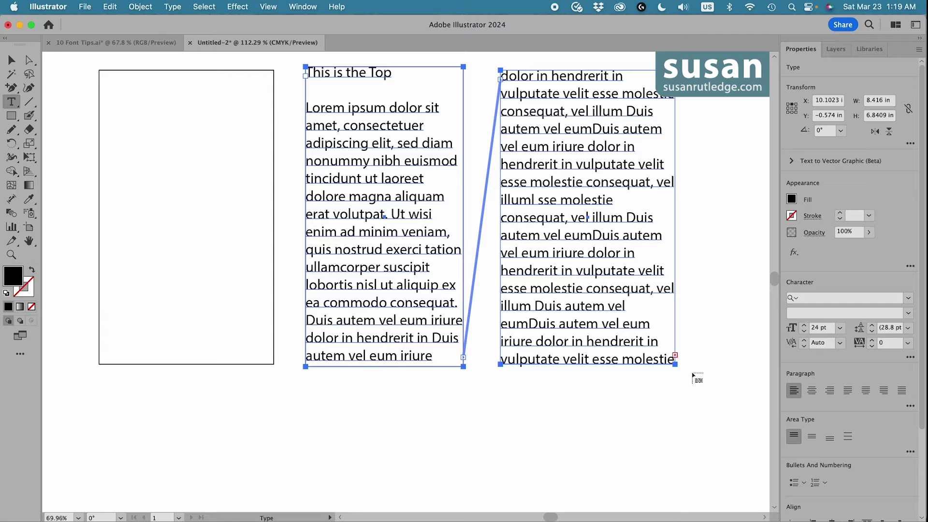
{"action": "left_click", "coordinate": [99, 124]}
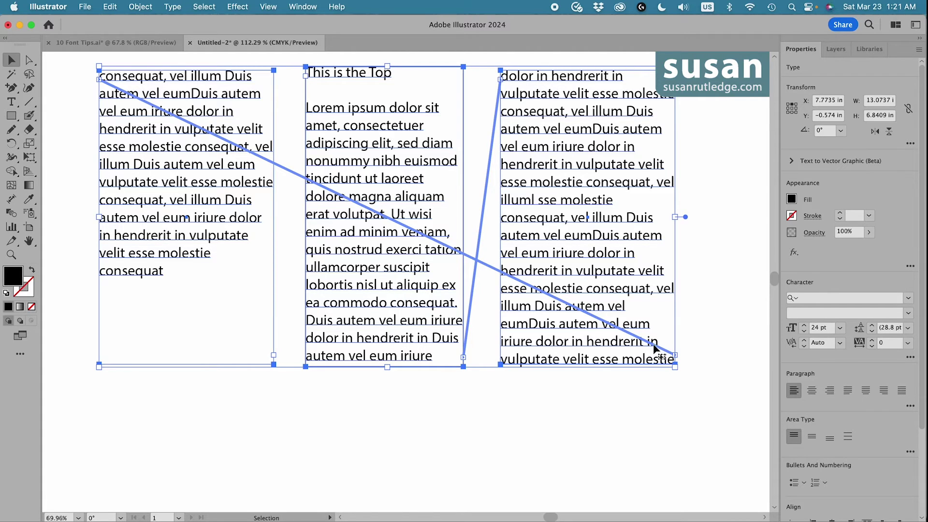
- Break the right-to-left thread and link the left rectangle in as the story's first frame
{"action": "double_click", "coordinate": [676, 359]}
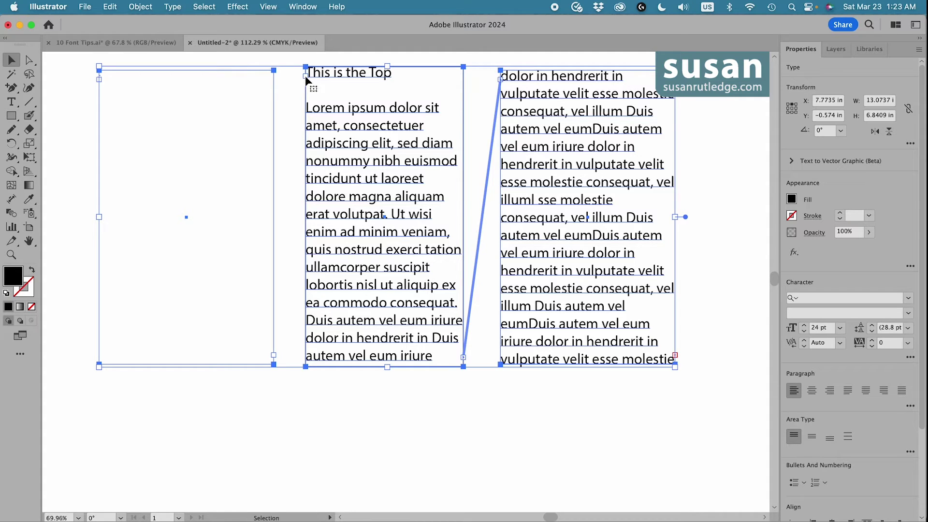
{"action": "key", "text": "t"}
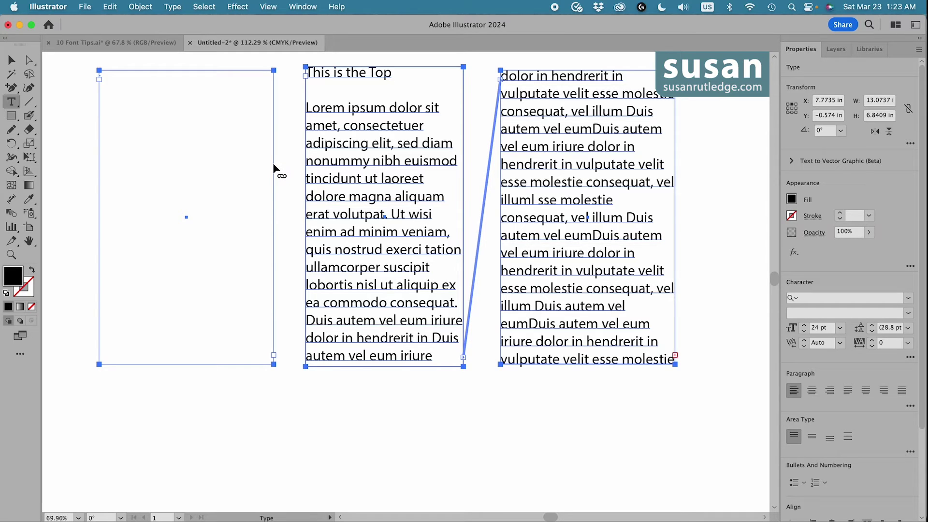
{"action": "left_click", "coordinate": [273, 164]}
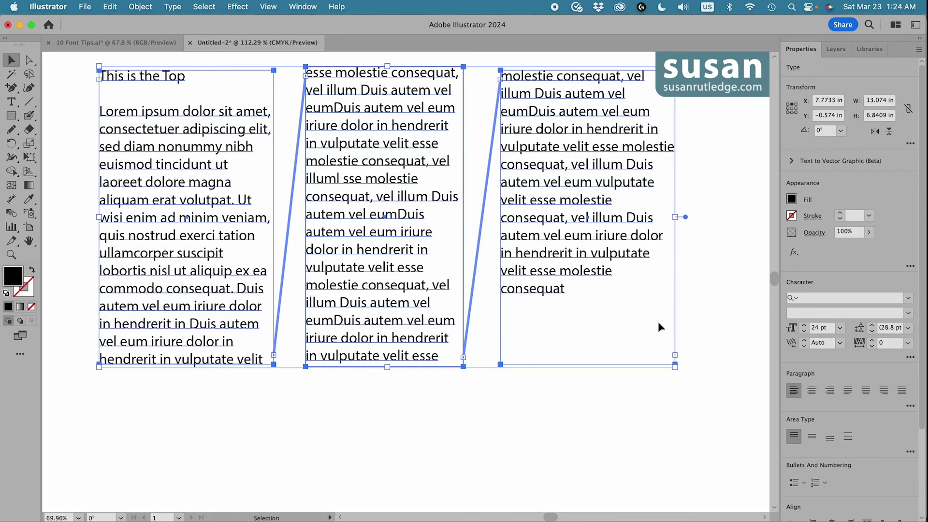
- Replace the frames with a default-styled circle and two evenly spaced copies to its right
{"action": "key", "text": "Delete"}
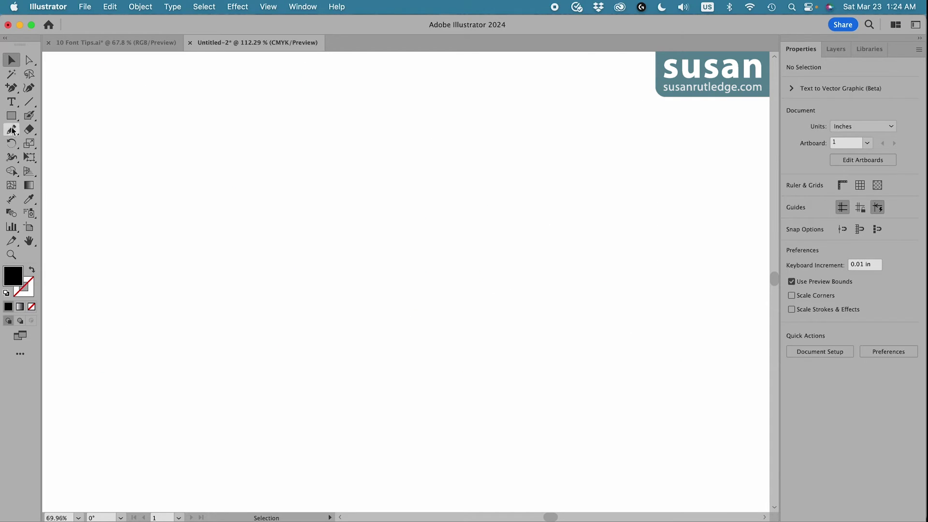
{"action": "left_click_drag", "start_coordinate": [10, 116], "coordinate": [43, 142]}
{"action": "mouse_move", "coordinate": [126, 193]}
{"action": "left_mouse_down"}
{"action": "mouse_move", "coordinate": [203, 247]}
{"action": "mouse_move", "coordinate": [183, 204]}
{"action": "left_mouse_up"}
{"action": "key", "text": "v"}
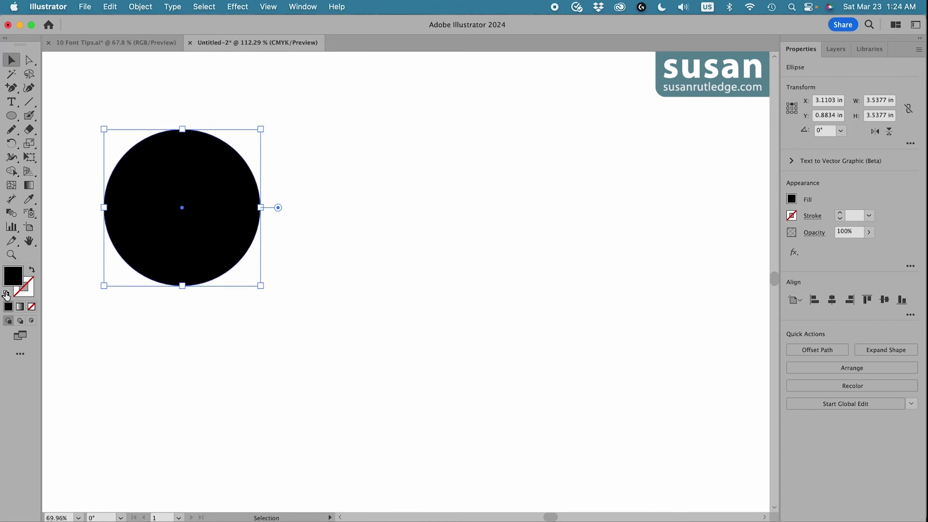
{"action": "left_click", "coordinate": [7, 294]}
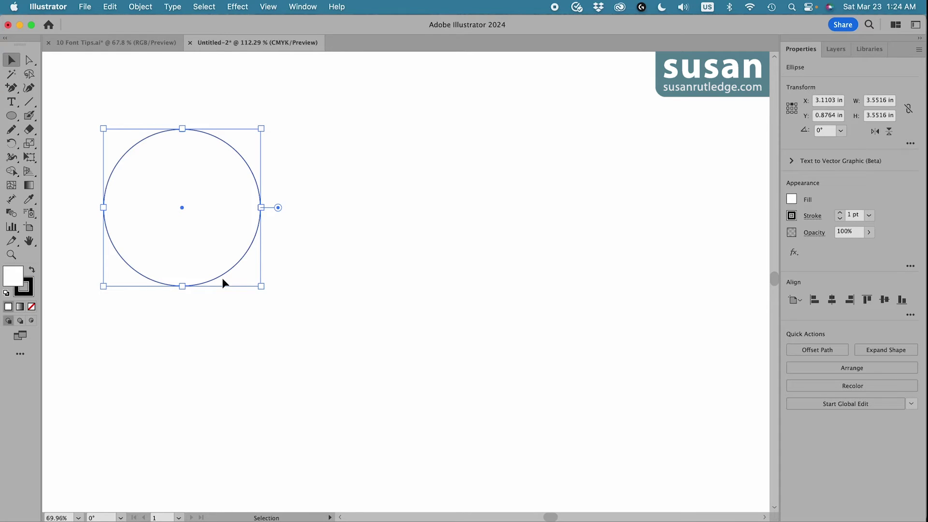
{"action": "left_click_drag", "start_coordinate": [223, 280], "coordinate": [440, 284]}
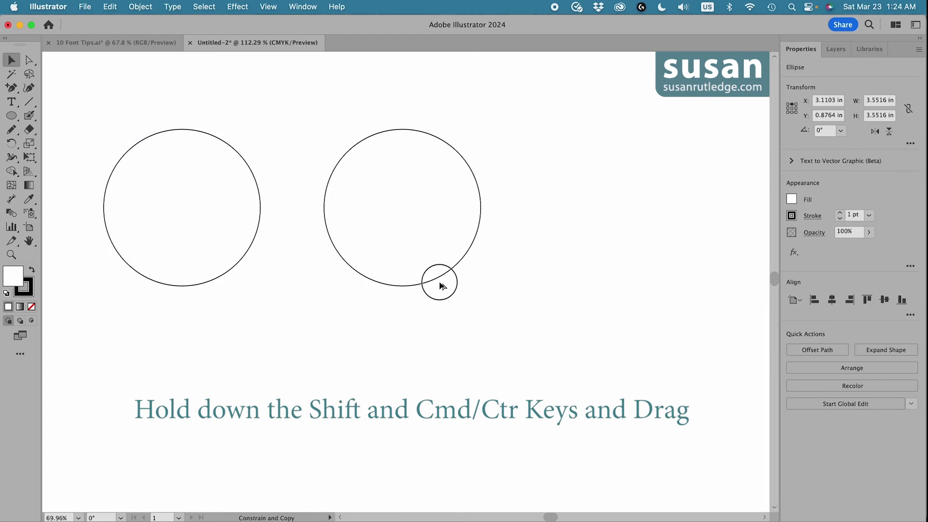
{"action": "key", "text": "super+d"}
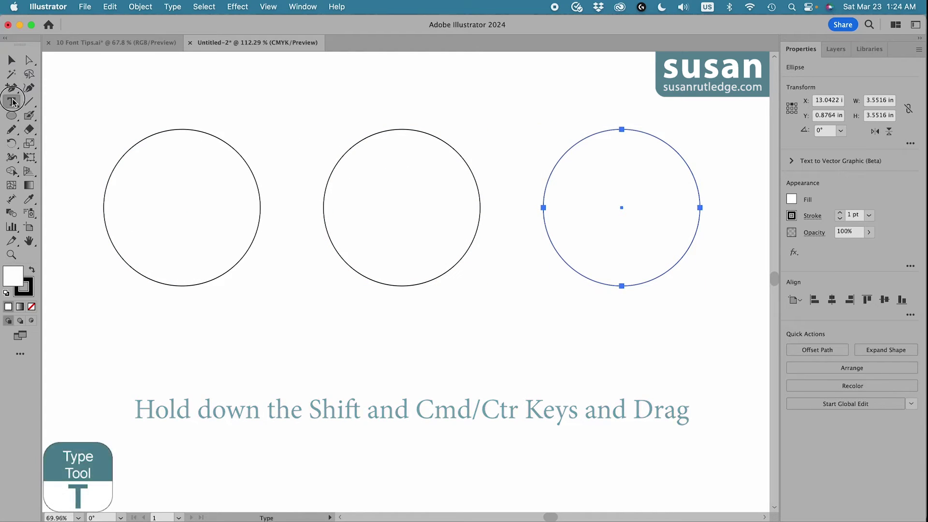
- Fill the middle circle with placeholder text and paste in a copied phrase so it overflows
{"action": "left_click_drag", "start_coordinate": [13, 103], "coordinate": [60, 103]}
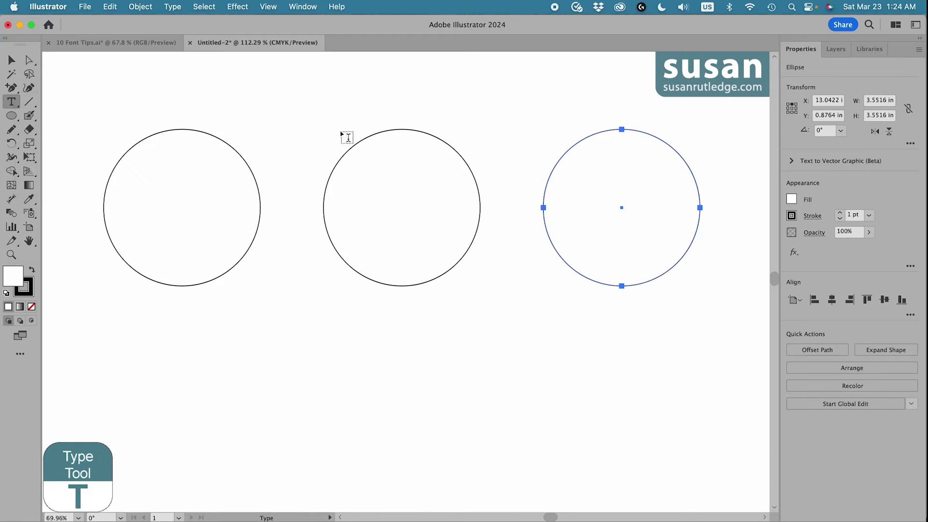
{"action": "left_click", "coordinate": [351, 150]}
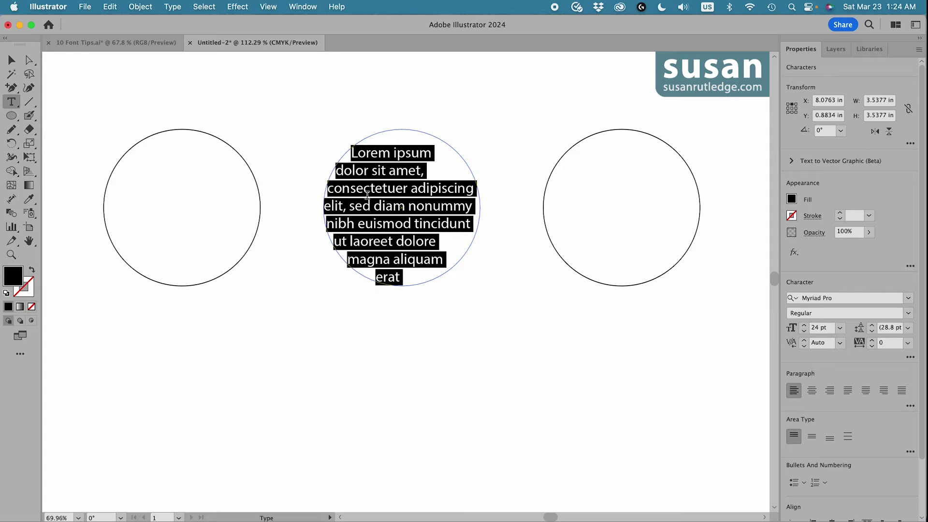
{"action": "mouse_move", "coordinate": [341, 190]}
{"action": "left_mouse_down"}
{"action": "mouse_move", "coordinate": [427, 234]}
{"action": "mouse_move", "coordinate": [434, 246]}
{"action": "left_mouse_up"}
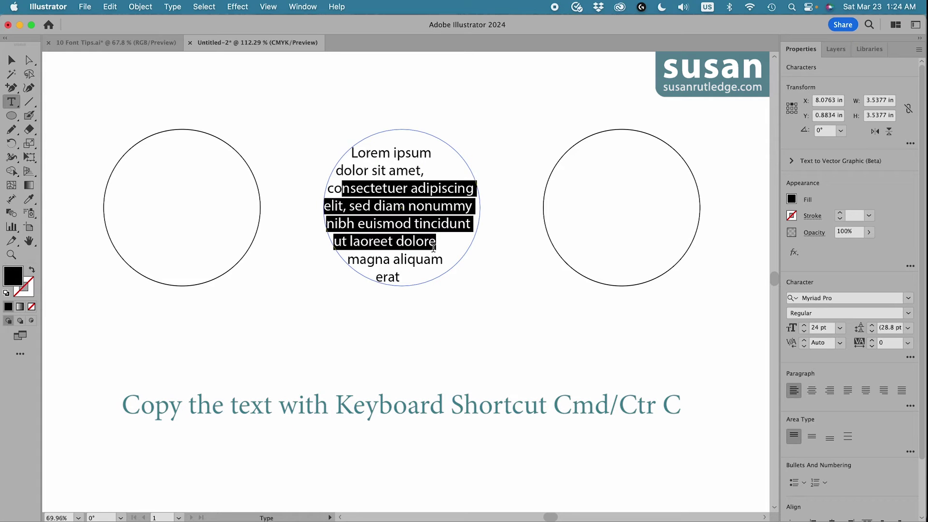
{"action": "left_click", "coordinate": [332, 204]}
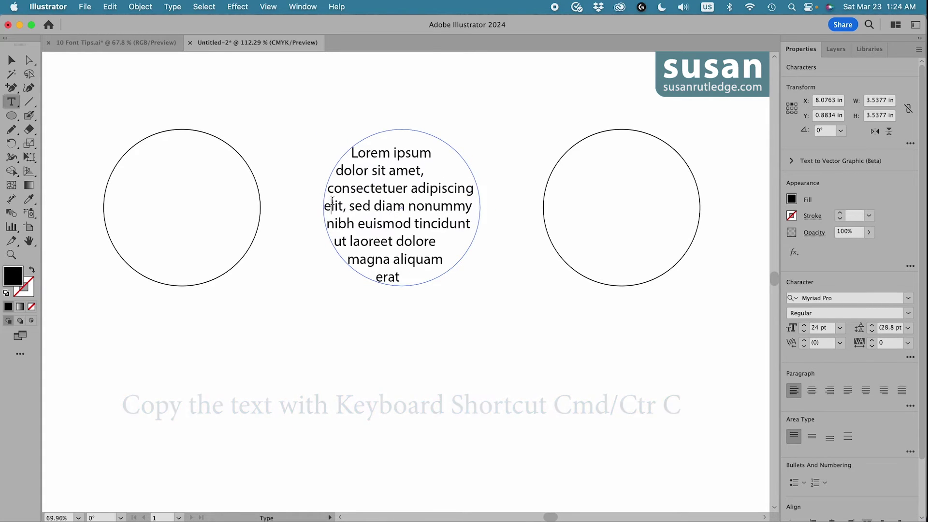
{"action": "key", "text": "super+v"}
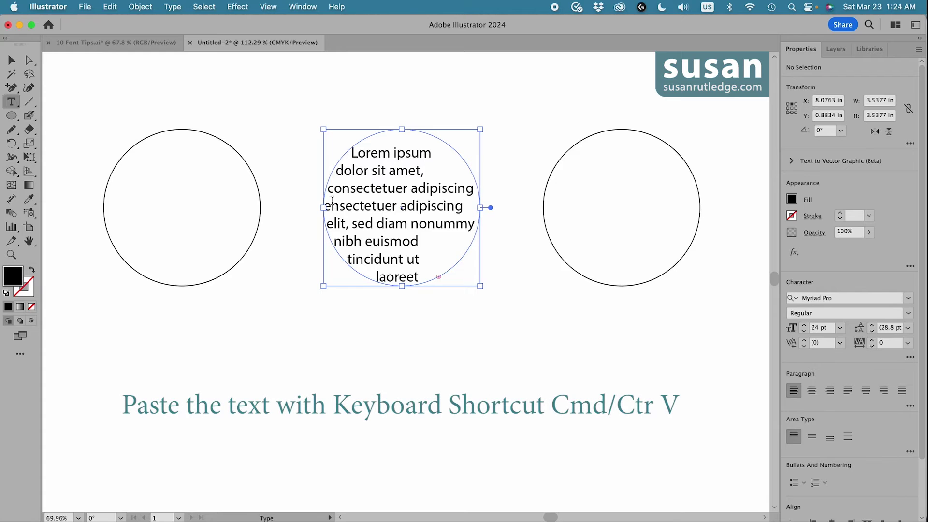
{"action": "left_click", "coordinate": [11, 59]}
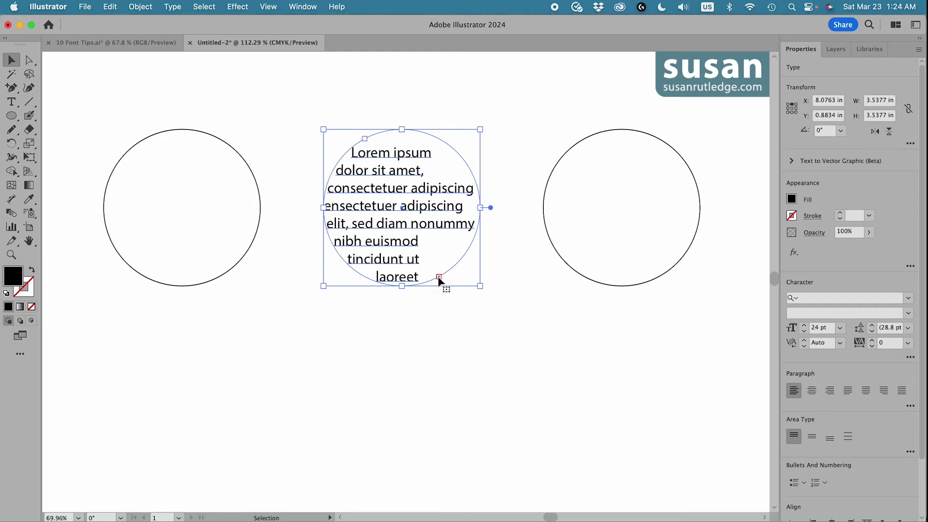
- Flow the middle circle's overflow into the right circle, then thread the left circle in first
{"action": "key", "text": "t"}
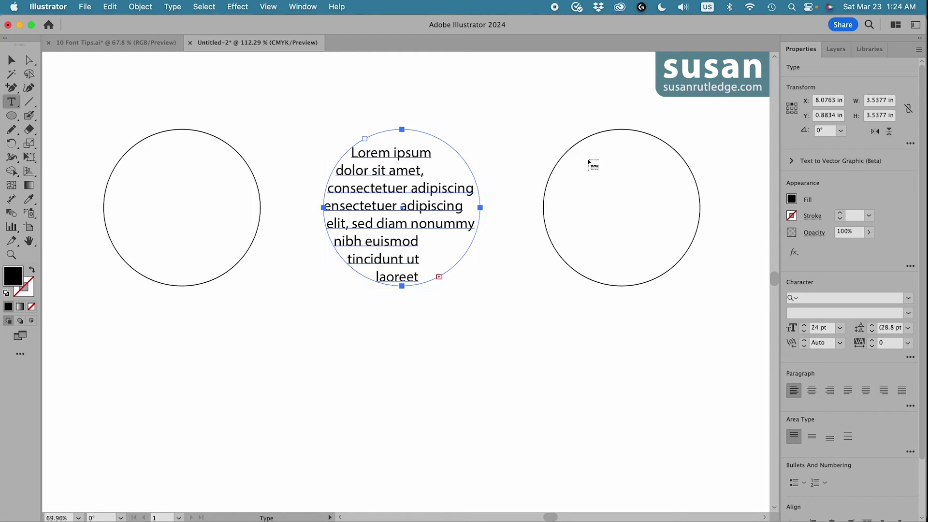
{"action": "left_click", "coordinate": [584, 144]}
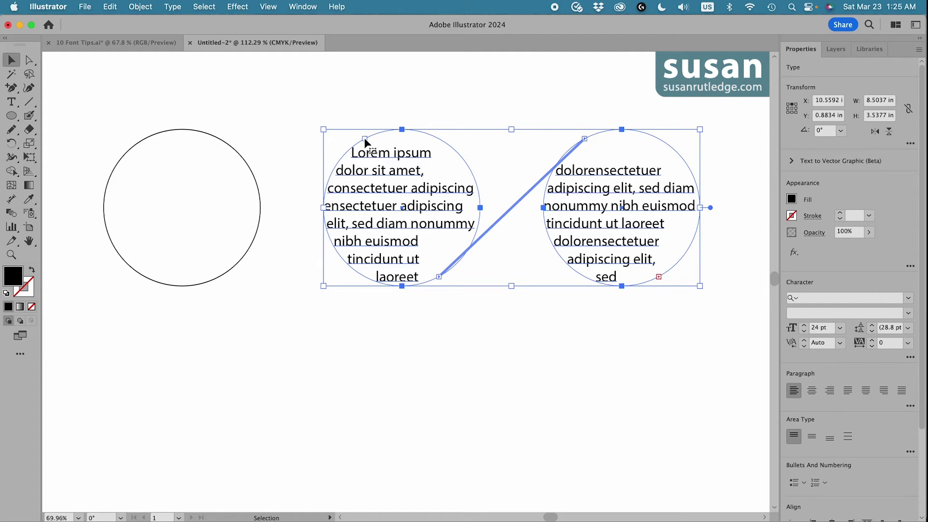
{"action": "key", "text": "t"}
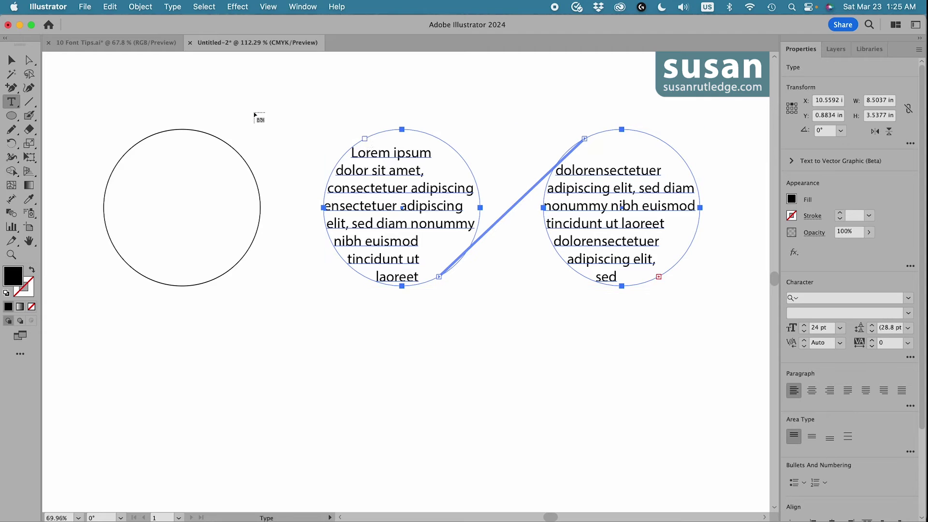
{"action": "left_click", "coordinate": [182, 130]}
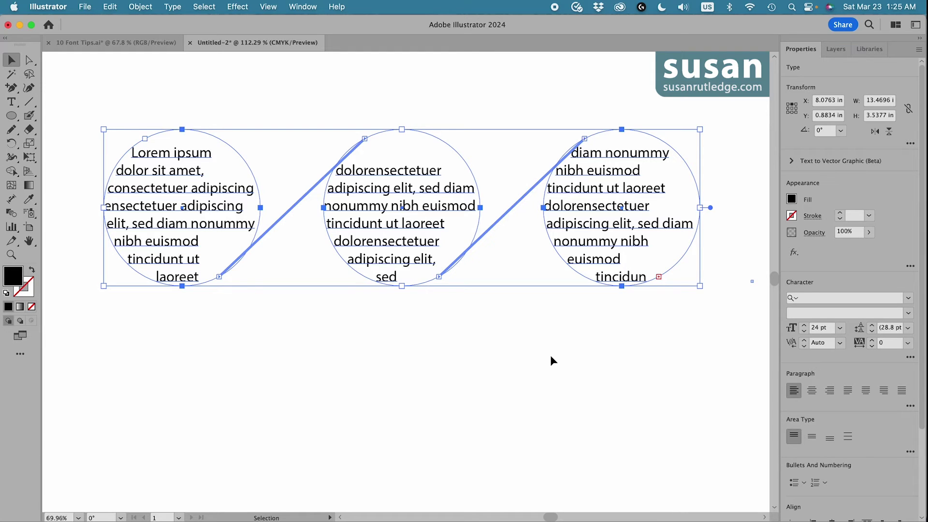
- Delete the circles, draw a tall rectangular area-type frame, and select its frame path
{"action": "key", "text": "Delete"}
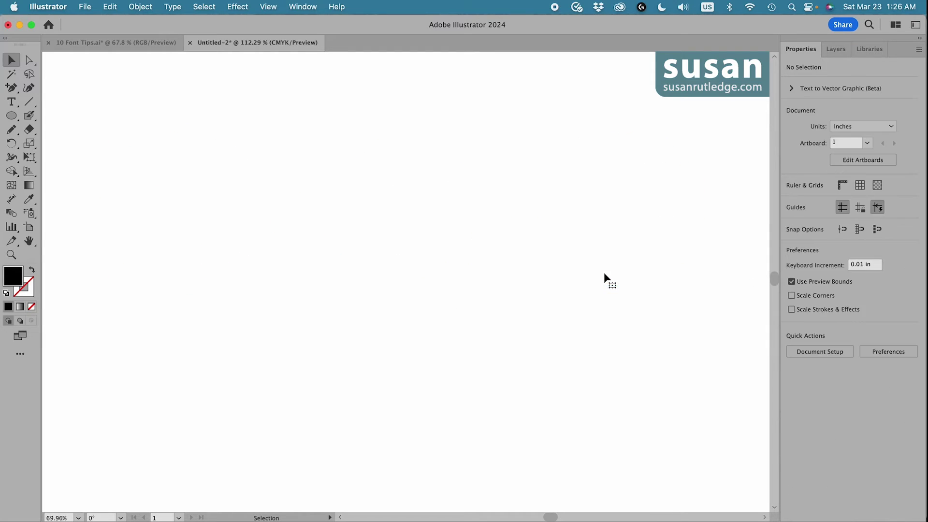
{"action": "left_click", "coordinate": [12, 102]}
{"action": "mouse_move", "coordinate": [313, 139]}
{"action": "left_mouse_down"}
{"action": "mouse_move", "coordinate": [431, 207]}
{"action": "mouse_move", "coordinate": [471, 383]}
{"action": "left_mouse_up"}
{"action": "left_click", "coordinate": [28, 61]}
{"action": "left_click", "coordinate": [257, 227]}
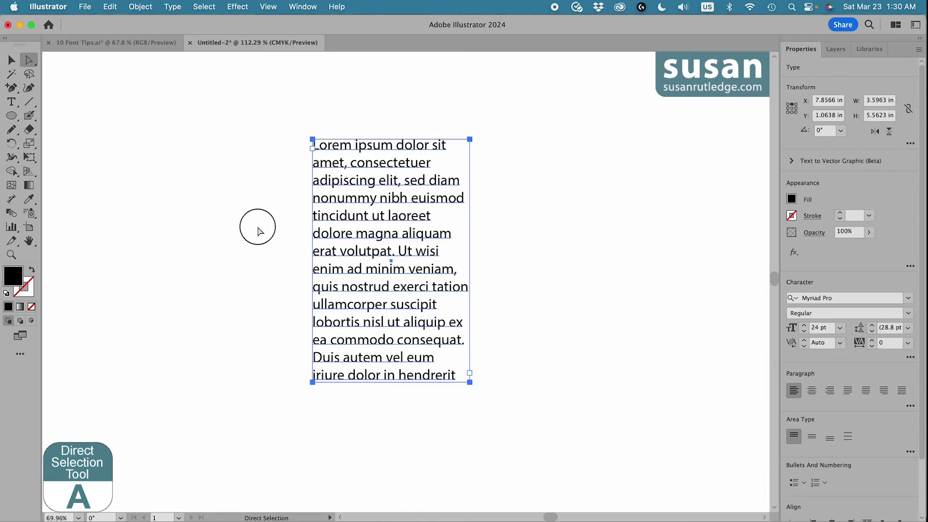
{"action": "left_click", "coordinate": [315, 211]}
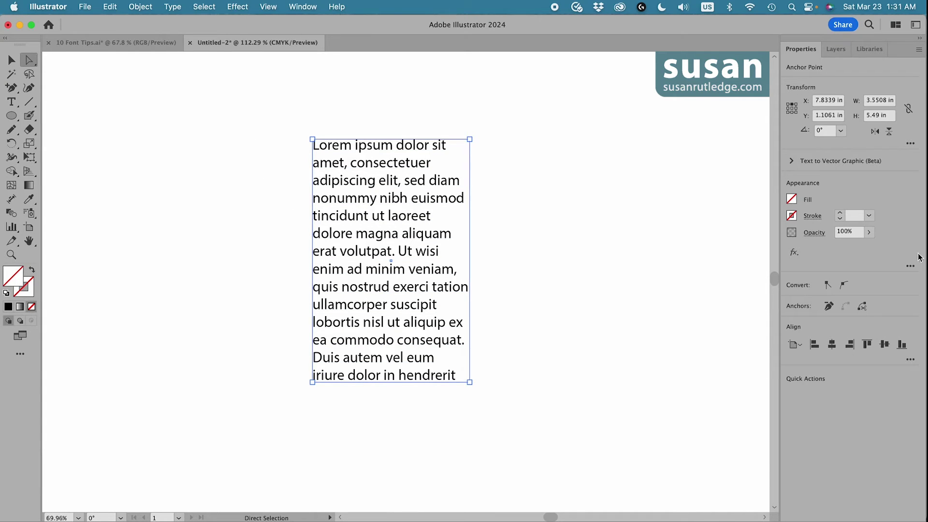
- Set the frame's stroke to black in the Appearance panel and reselect the frame
{"action": "left_click", "coordinate": [910, 266]}
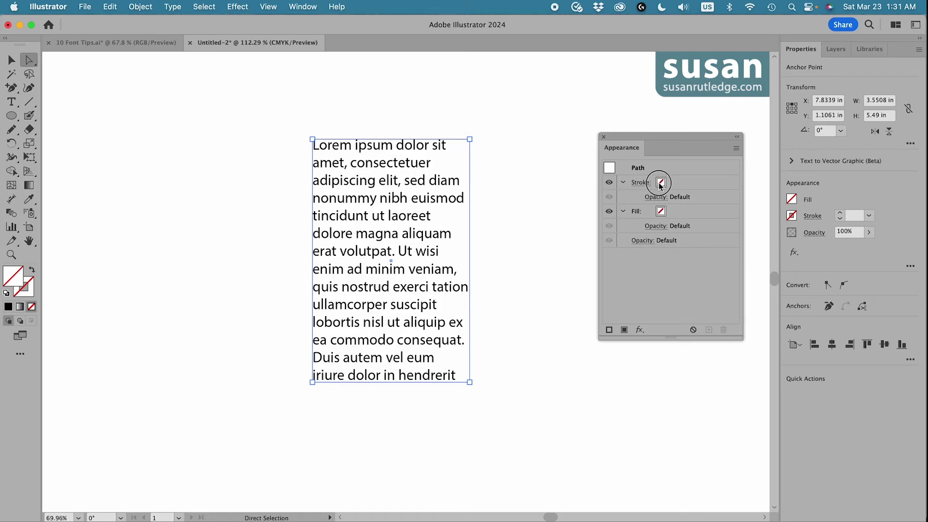
{"action": "left_click", "coordinate": [657, 186]}
{"action": "left_click", "coordinate": [659, 183]}
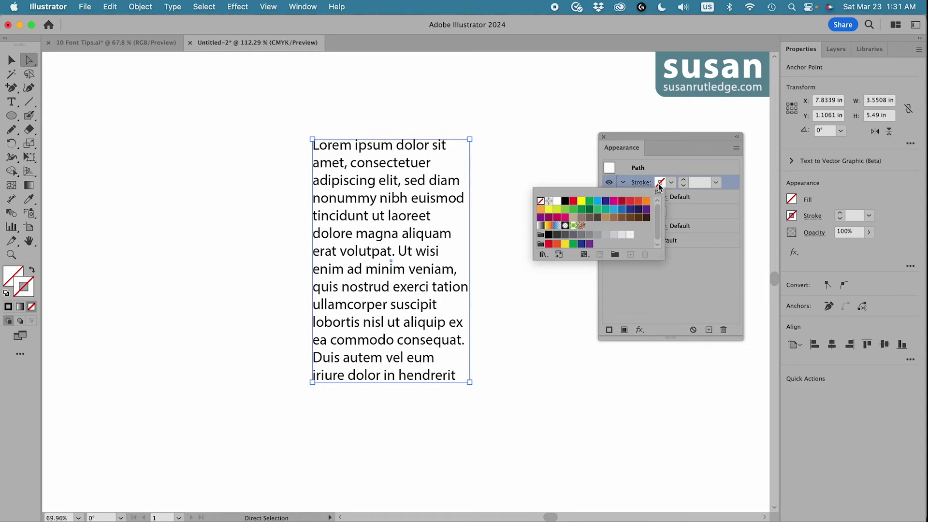
{"action": "left_click", "coordinate": [564, 204]}
{"action": "left_click", "coordinate": [602, 136]}
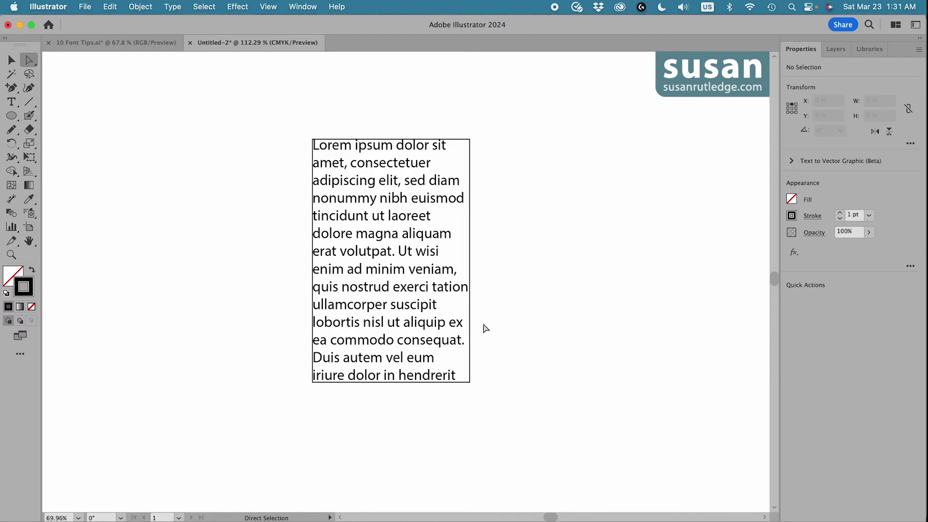
{"action": "left_click", "coordinate": [359, 220]}
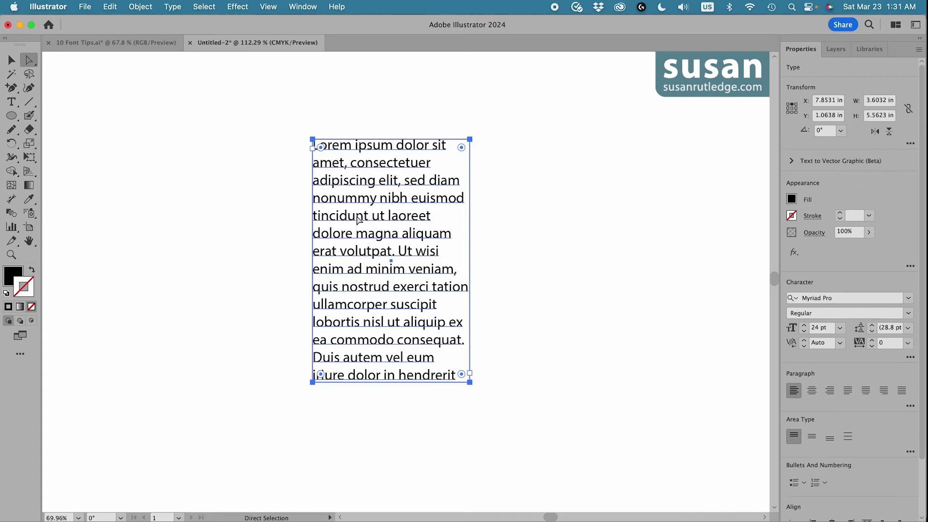
- In Type > Area Type Options, preview the text split into 3 rows and 3 columns
{"action": "left_click", "coordinate": [173, 6]}
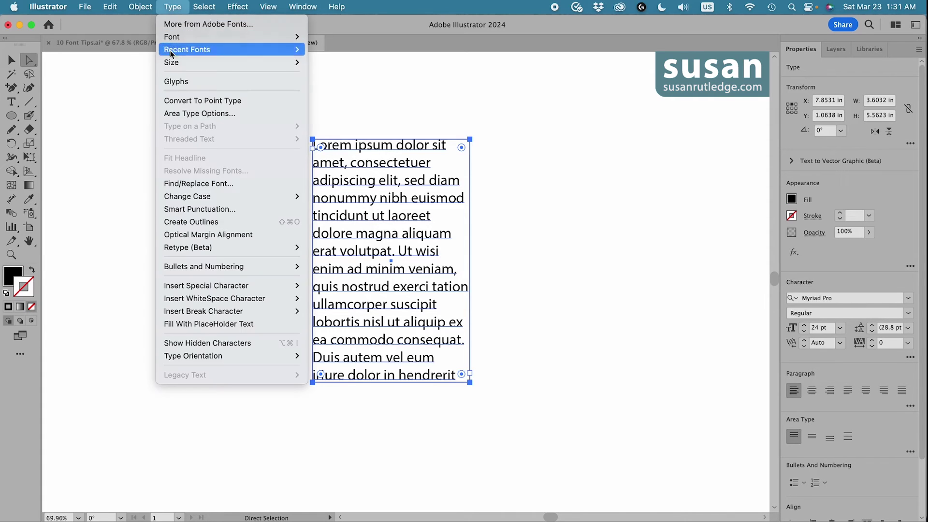
{"action": "left_click", "coordinate": [172, 117]}
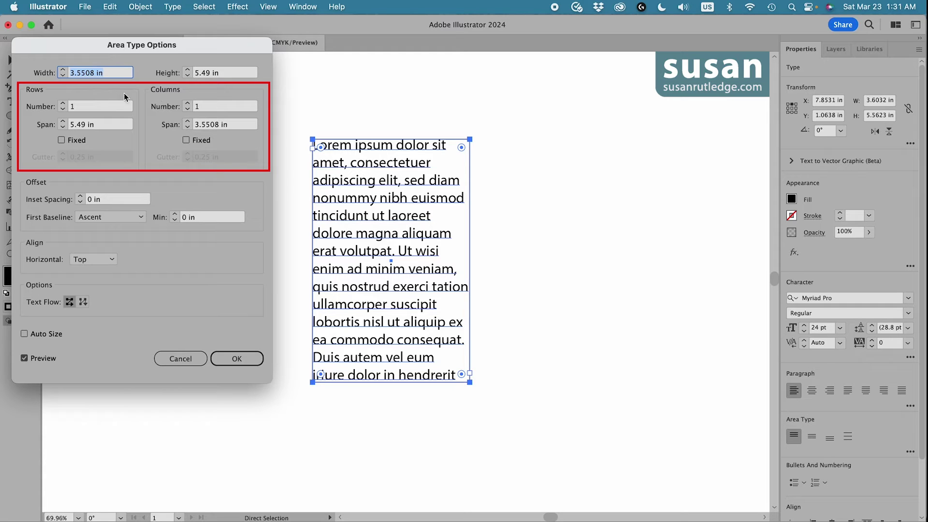
{"action": "left_click", "coordinate": [63, 103]}
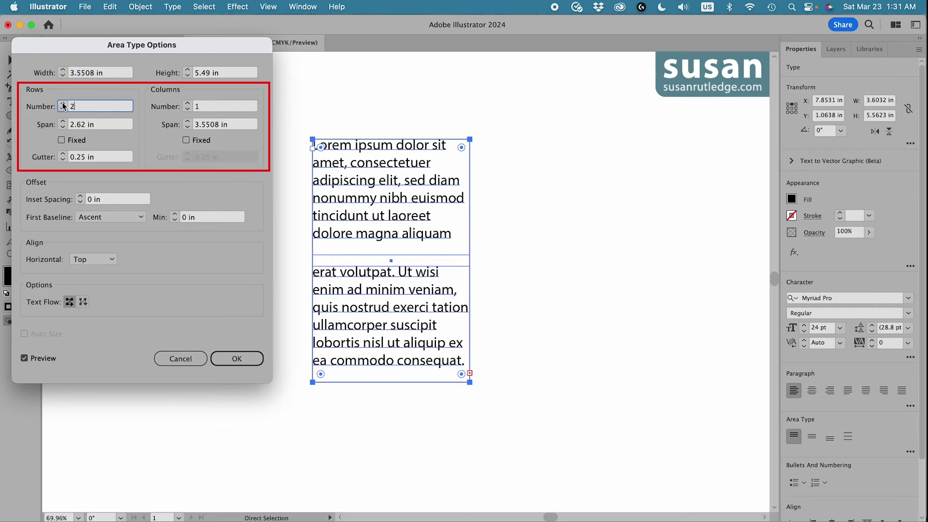
{"action": "left_click", "coordinate": [62, 104]}
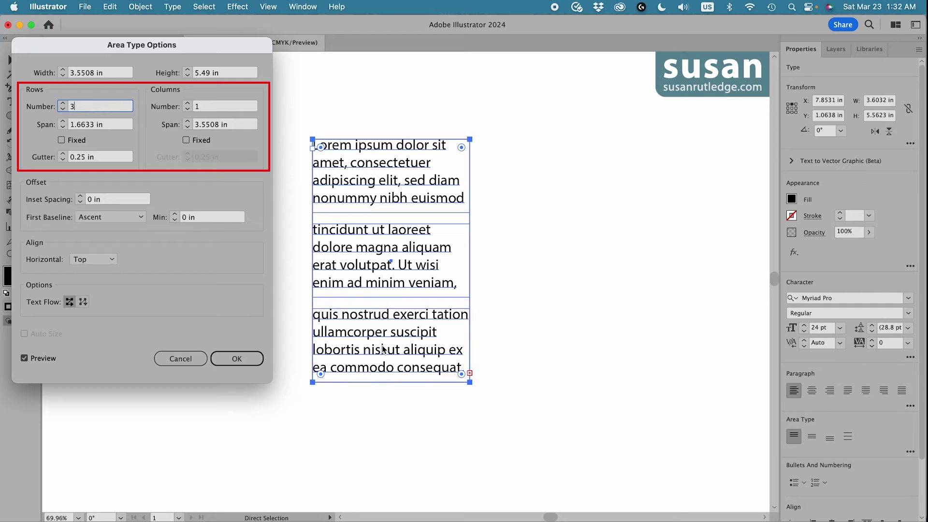
{"action": "left_click", "coordinate": [187, 107]}
{"action": "left_click", "coordinate": [187, 105]}
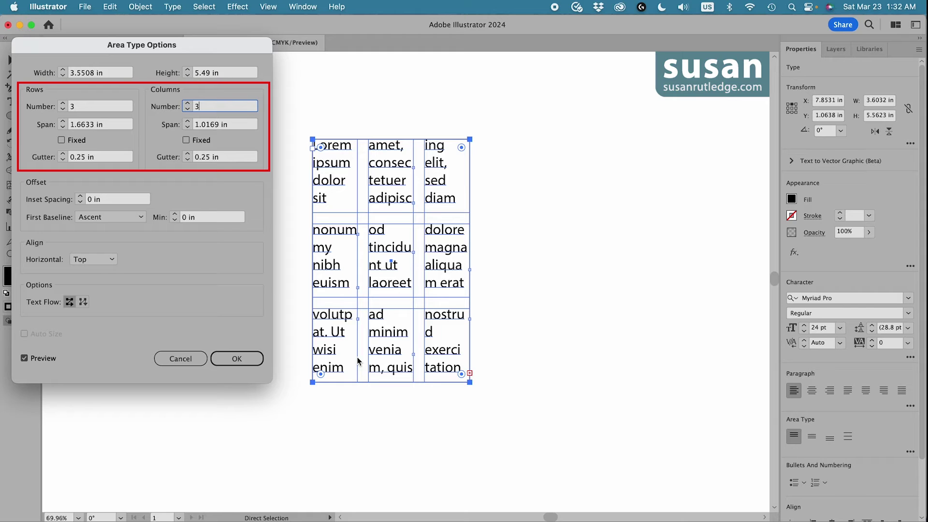
- Set the Columns and Rows back to 1 each
{"action": "left_click", "coordinate": [188, 110]}
{"action": "left_click", "coordinate": [188, 110]}
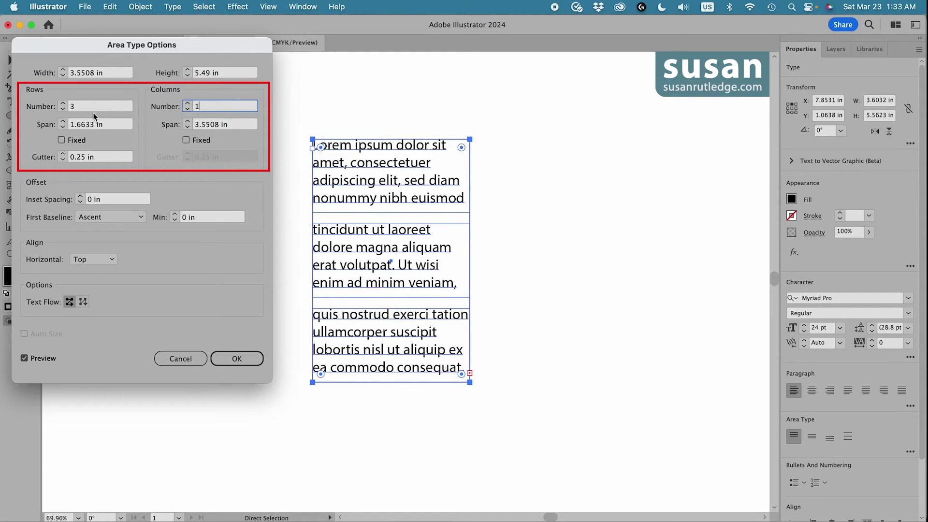
{"action": "left_click", "coordinate": [63, 109]}
{"action": "left_click", "coordinate": [63, 110]}
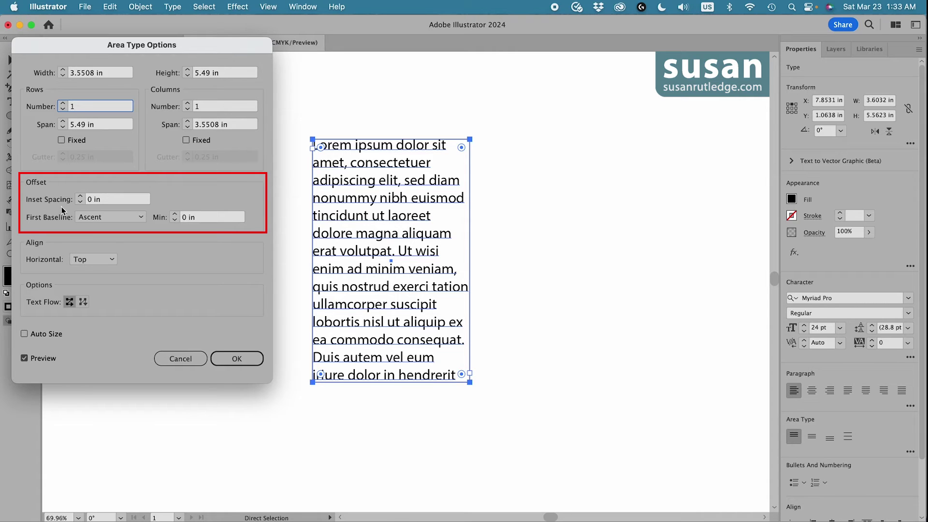
- Raise Inset Spacing to 0.125 in to preview the text inset from the frame edges
{"action": "left_click", "coordinate": [80, 198]}
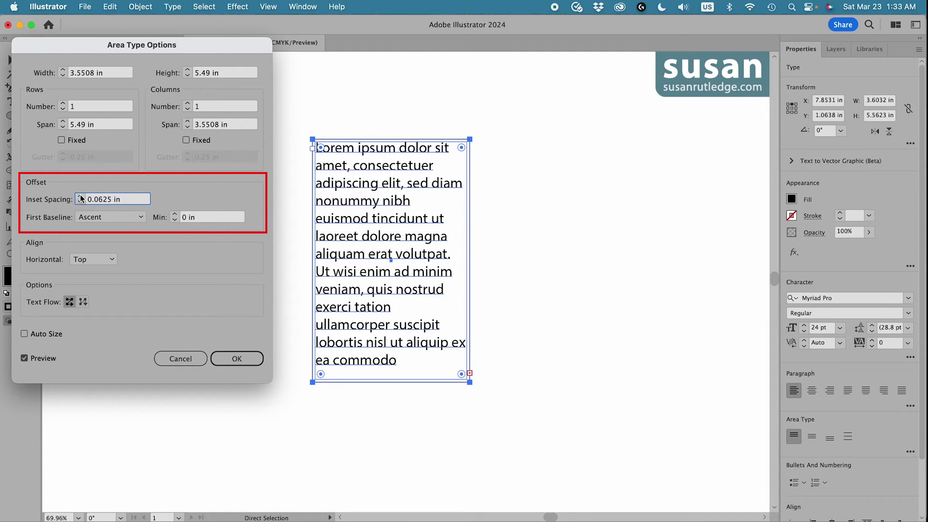
{"action": "left_click", "coordinate": [81, 198]}
{"action": "type", "text": "0.125"}
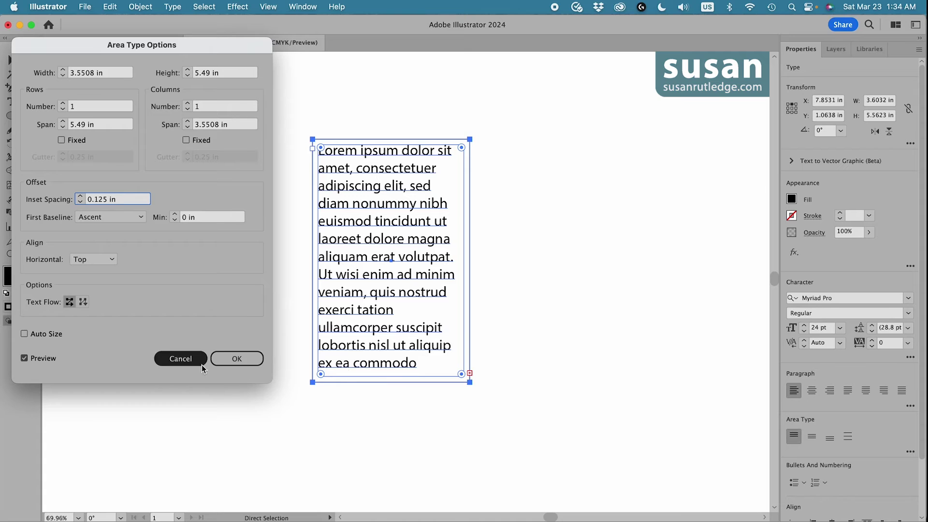
- Discard the inset and delete the paragraph text after 'erat volutpat. erit'
{"action": "left_click", "coordinate": [181, 359]}
{"action": "key", "text": "t"}
{"action": "mouse_move", "coordinate": [398, 252]}
{"action": "left_mouse_down"}
{"action": "mouse_move", "coordinate": [421, 271]}
{"action": "mouse_move", "coordinate": [428, 375]}
{"action": "left_mouse_up"}
{"action": "key", "text": "BackSpace"}
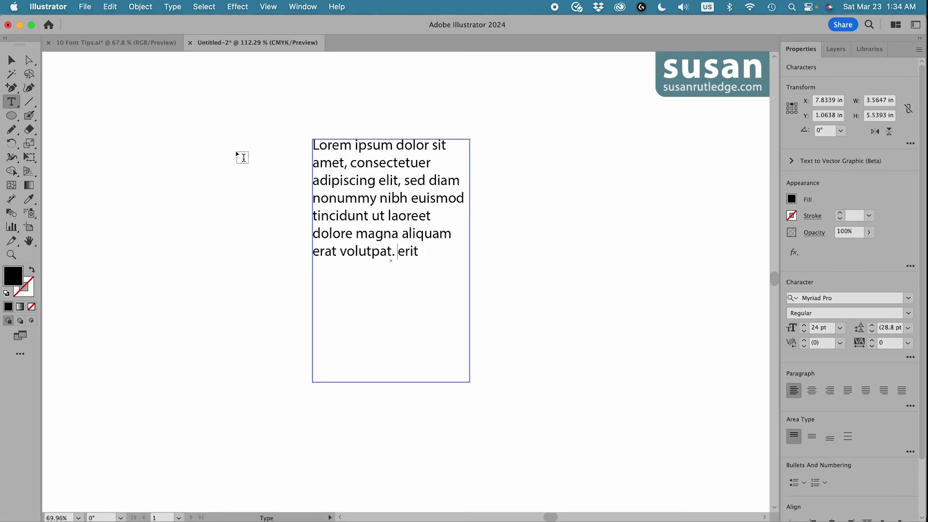
- Reopen Type > Area Type Options for the seven-line text frame
{"action": "key", "text": "Escape"}
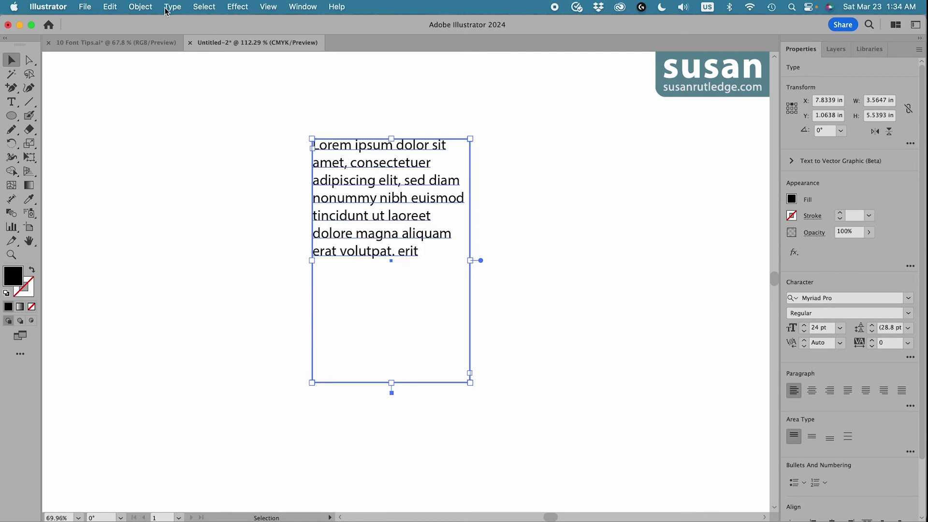
{"action": "left_click", "coordinate": [169, 9]}
{"action": "left_click", "coordinate": [181, 114]}
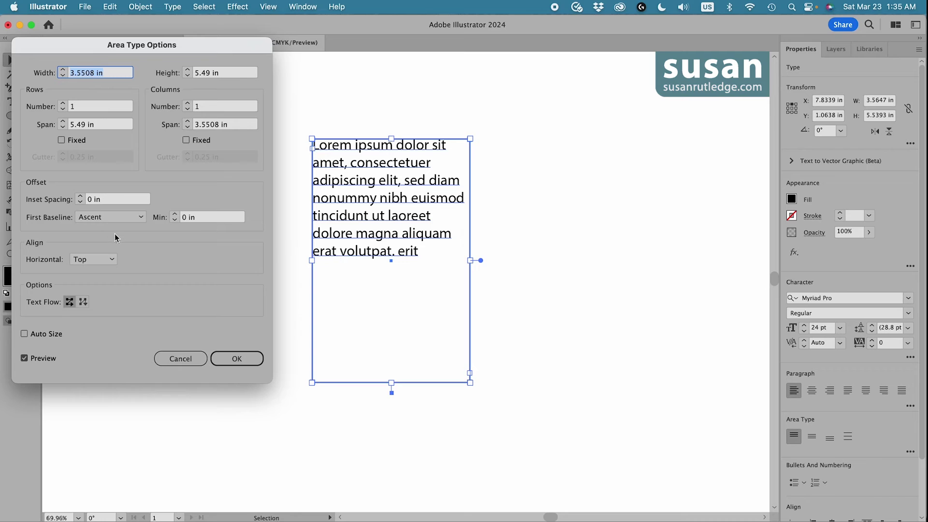
- Preview Center, Bottom and Justify vertical alignment, then set Top and click OK
{"action": "left_click", "coordinate": [113, 260]}
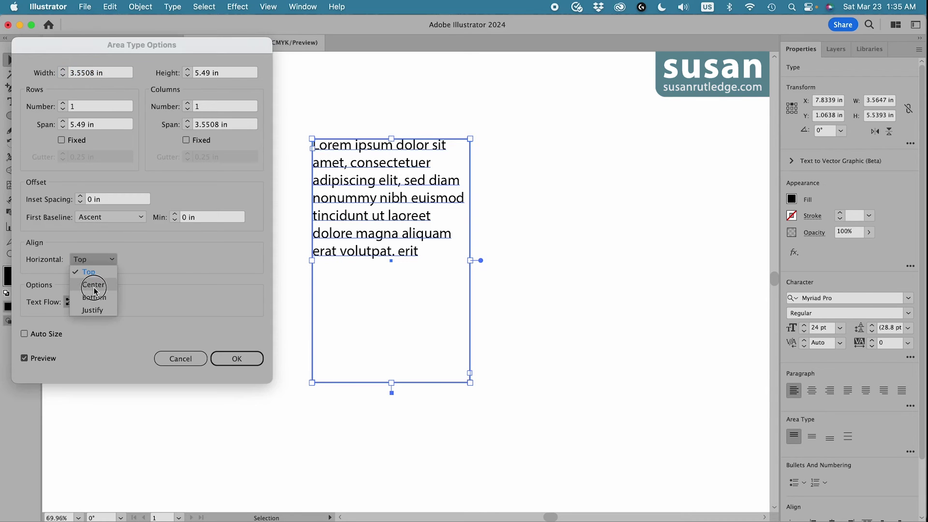
{"action": "left_click", "coordinate": [95, 289]}
{"action": "left_click", "coordinate": [112, 261]}
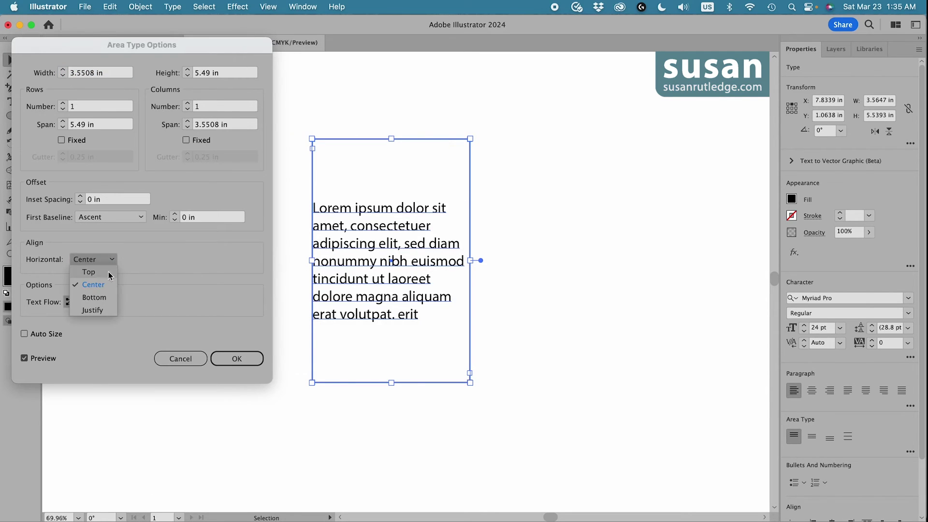
{"action": "left_click", "coordinate": [93, 298]}
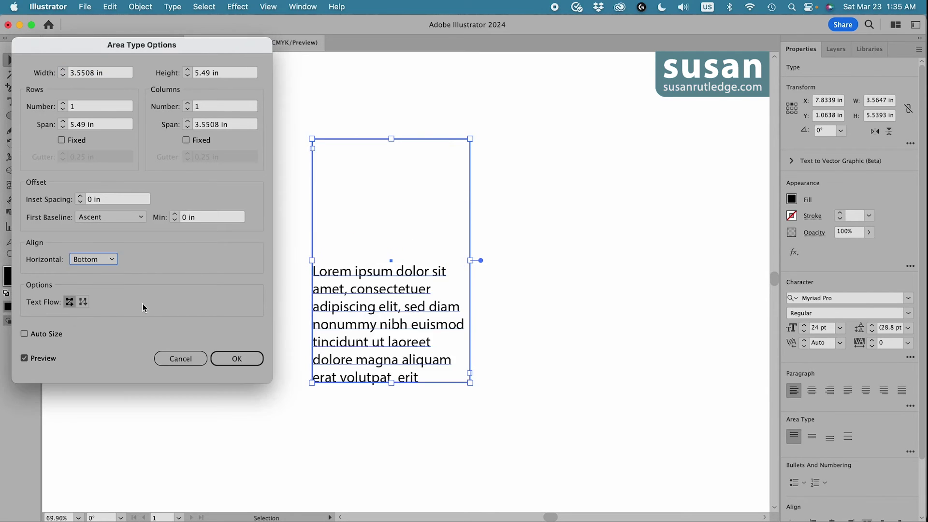
{"action": "left_click", "coordinate": [113, 261]}
{"action": "left_click", "coordinate": [97, 311]}
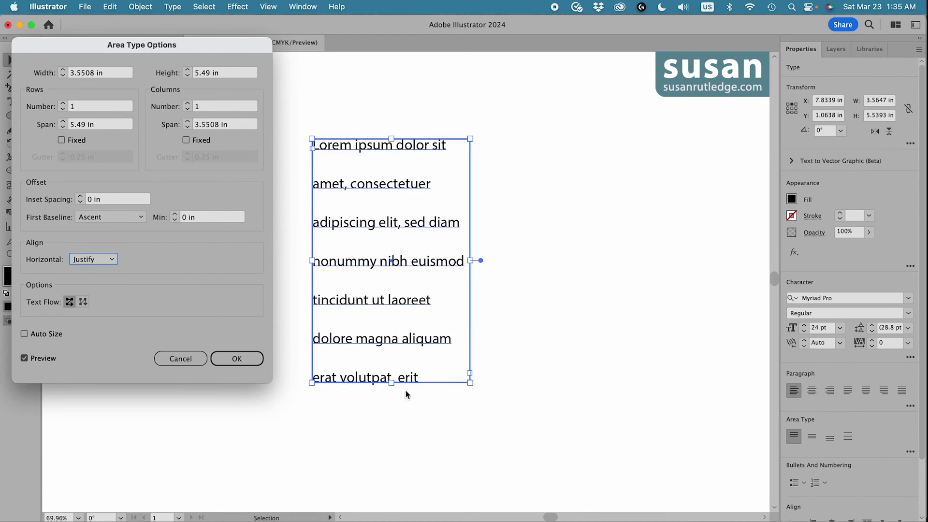
{"action": "left_click", "coordinate": [110, 262]}
{"action": "left_click", "coordinate": [90, 274]}
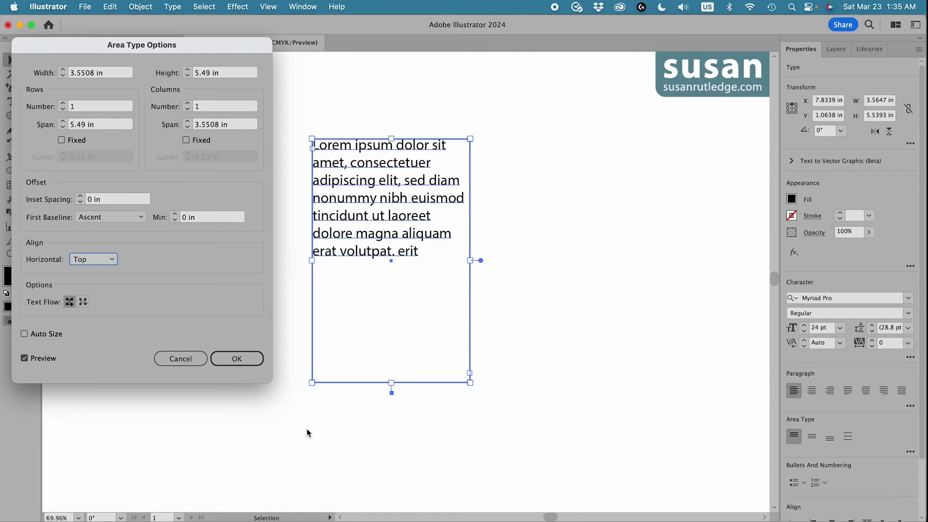
{"action": "left_click", "coordinate": [236, 359]}
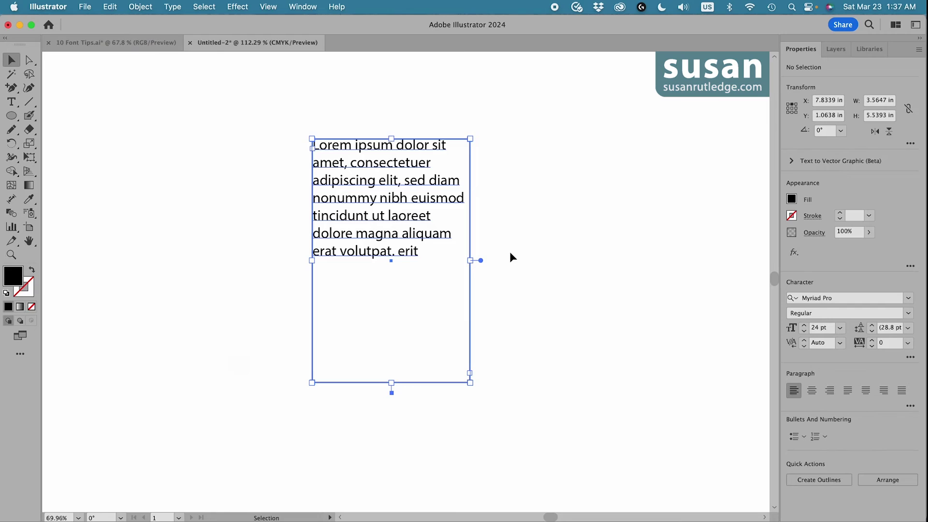
{"action": "left_click", "coordinate": [510, 252]}
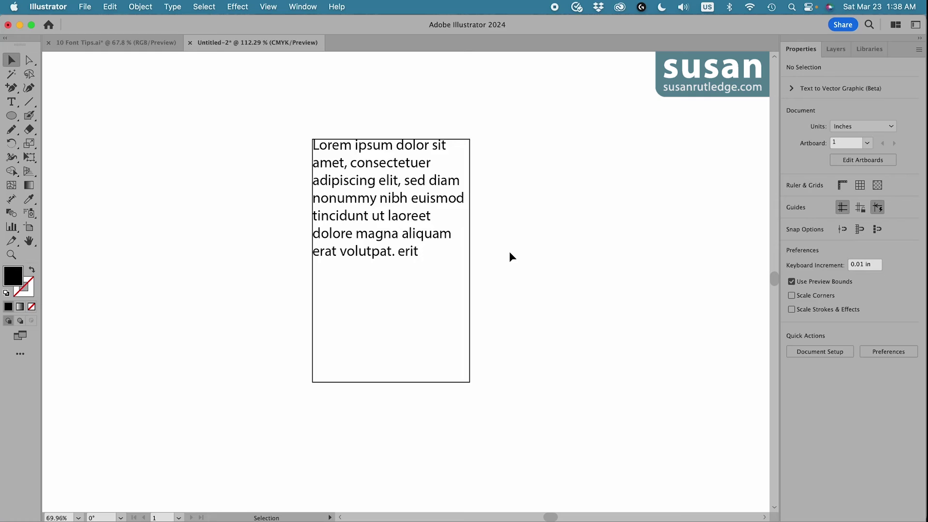
{"action": "left_click", "coordinate": [471, 212]}
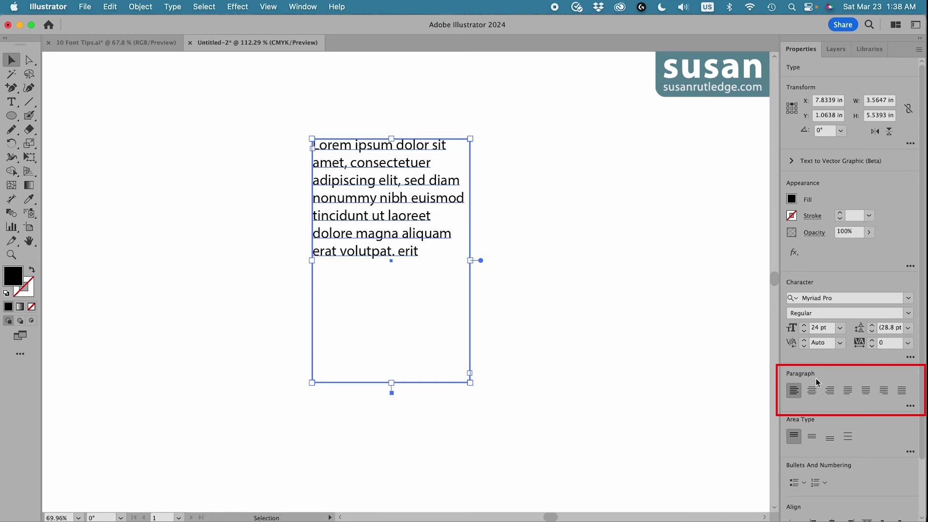
{"action": "left_click", "coordinate": [911, 407]}
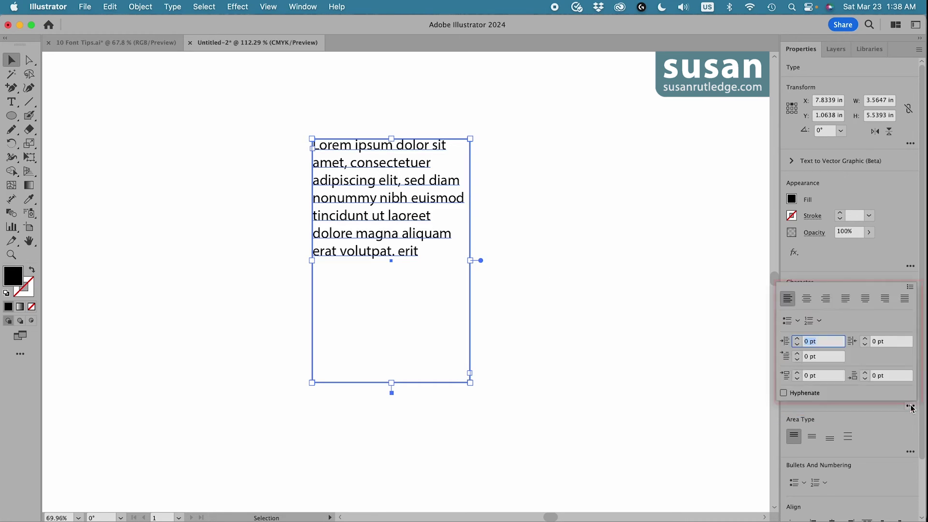
{"action": "left_click", "coordinate": [784, 393]}
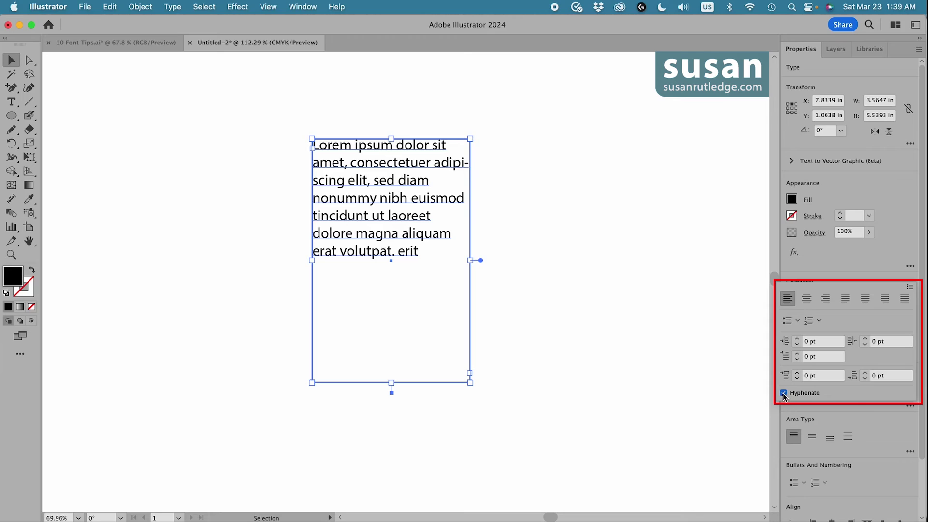
{"action": "left_click", "coordinate": [784, 393]}
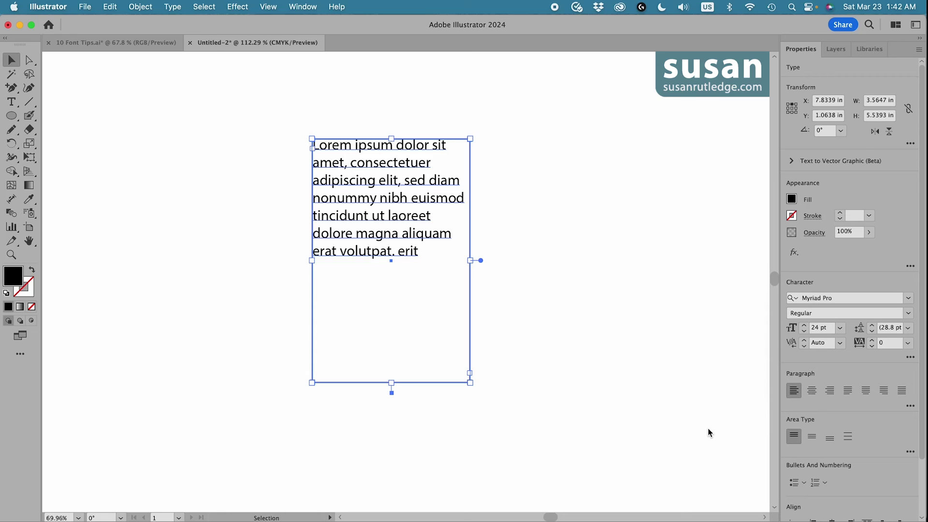
- Toggle bold, underline and italic on 'aliquam' and back off with shortcuts, then exit editing
{"action": "double_click", "coordinate": [425, 234]}
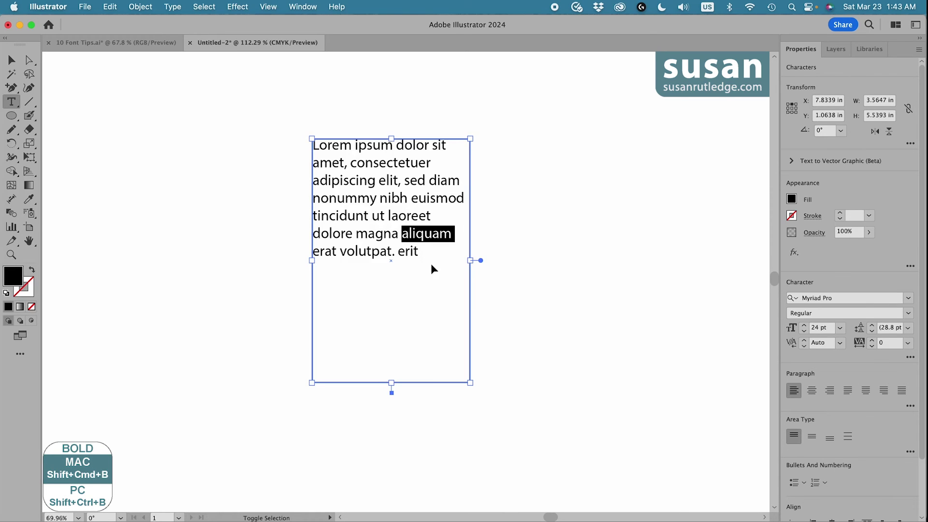
{"action": "key", "text": "shift+super+b"}
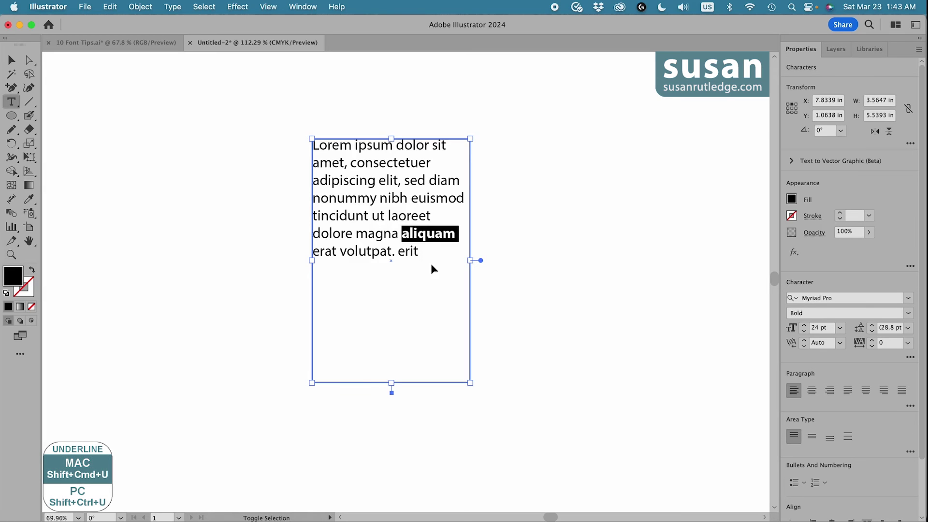
{"action": "key", "text": "shift+super+u"}
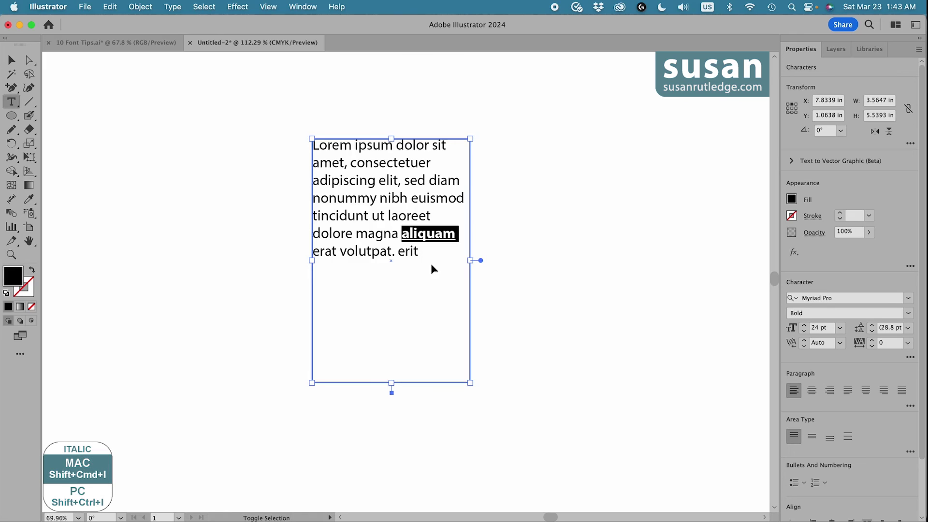
{"action": "key", "text": "shift+super+i"}
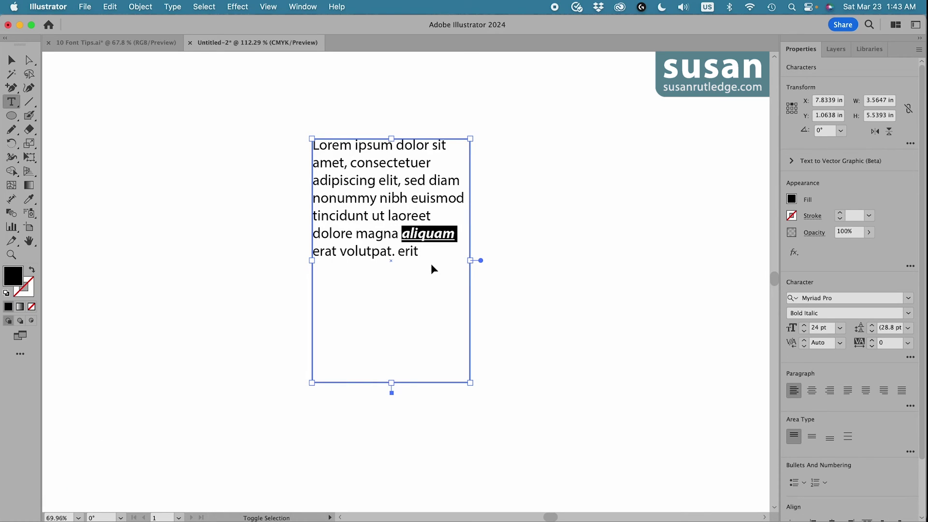
{"action": "key", "text": "shift+super+i"}
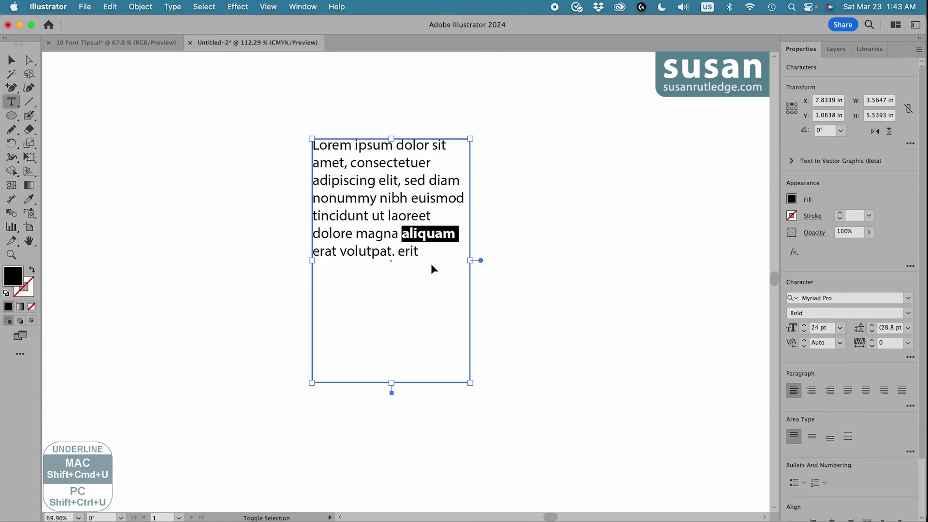
{"action": "key", "text": "shift+super+u"}
{"action": "key", "text": "shift+super+b"}
{"action": "key", "text": "Escape"}
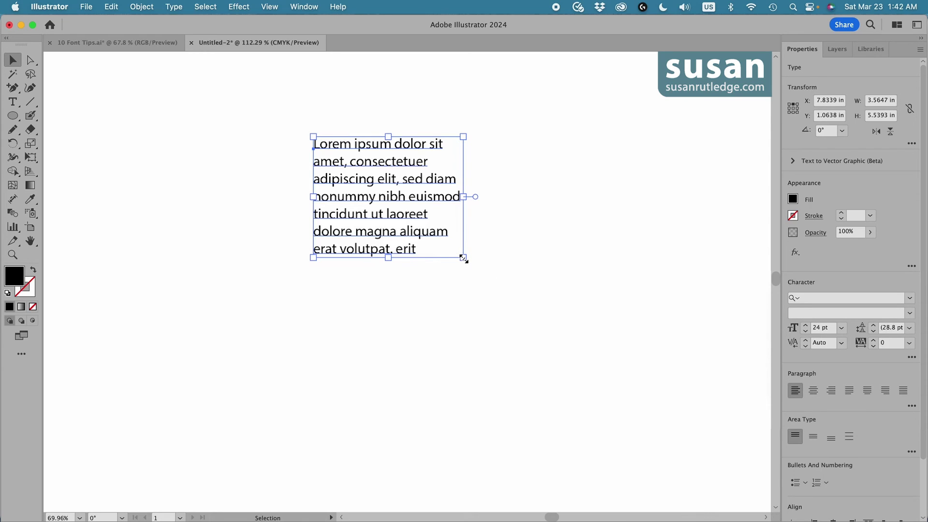
- Scale the Lorem ipsum point text up and back, convert it to area type, and stretch the frame taller
{"action": "left_click_drag", "start_coordinate": [463, 258], "coordinate": [509, 401]}
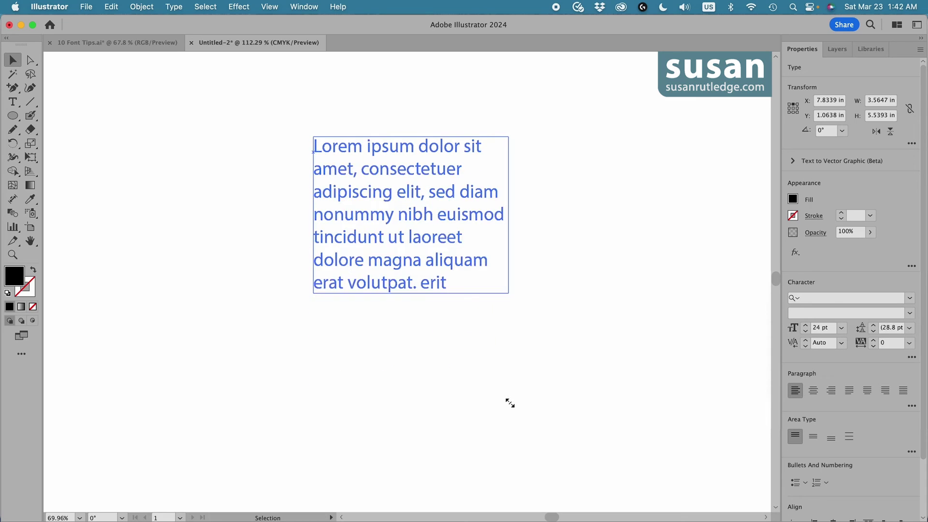
{"action": "left_click_drag", "start_coordinate": [509, 401], "coordinate": [719, 507]}
{"action": "mouse_move", "coordinate": [717, 461]}
{"action": "left_mouse_down"}
{"action": "mouse_move", "coordinate": [615, 466]}
{"action": "mouse_move", "coordinate": [460, 372]}
{"action": "mouse_move", "coordinate": [632, 487]}
{"action": "mouse_move", "coordinate": [585, 468]}
{"action": "mouse_move", "coordinate": [480, 349]}
{"action": "left_mouse_up"}
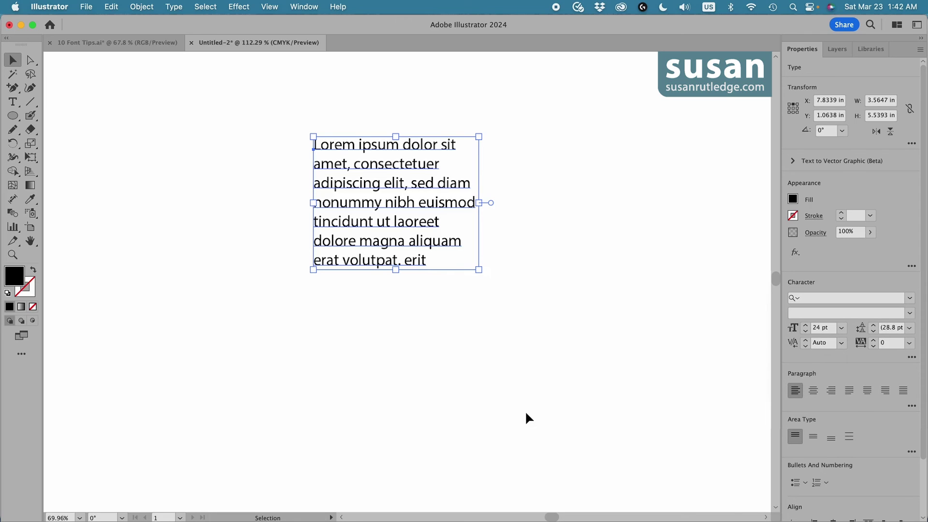
{"action": "double_click", "coordinate": [491, 204]}
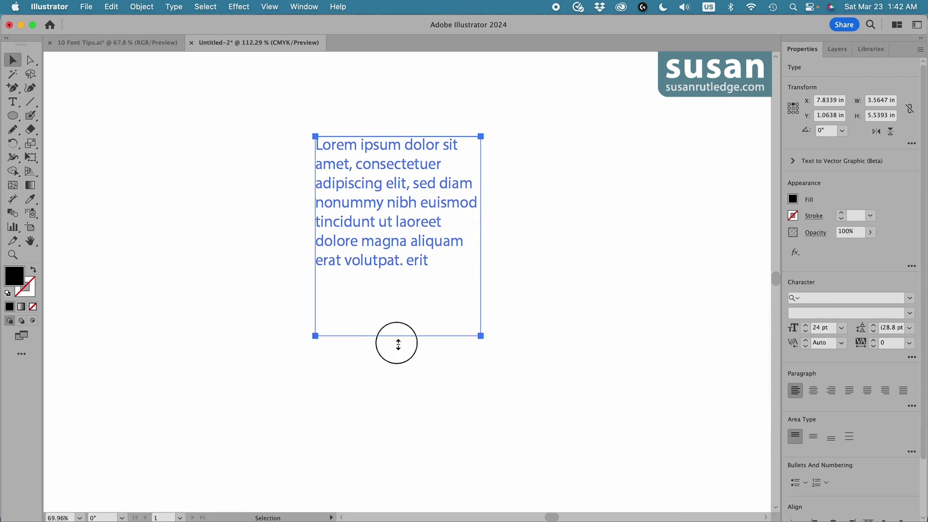
{"action": "left_click_drag", "start_coordinate": [398, 351], "coordinate": [398, 454]}
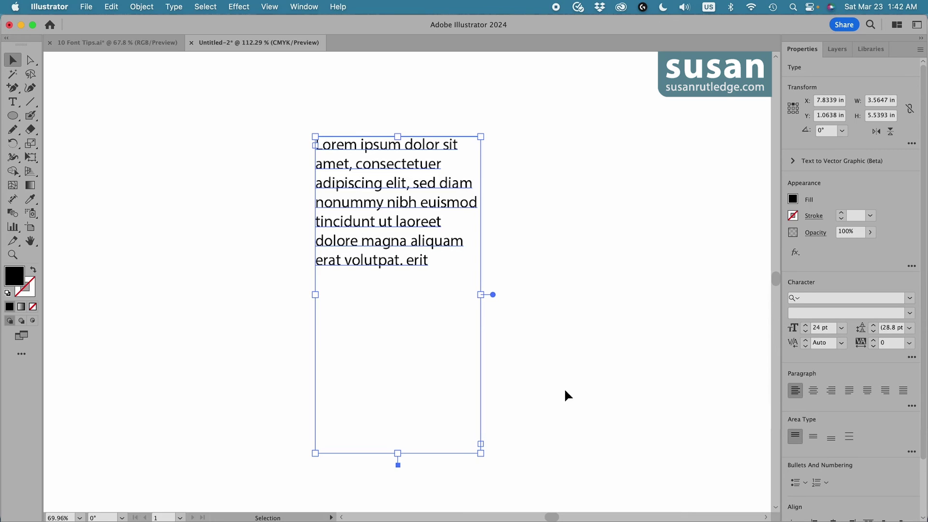
- Set the Lorem ipsum paragraph to 12 pt, then delete its text frame
{"action": "double_click", "coordinate": [392, 247]}
{"action": "left_click_drag", "start_coordinate": [429, 261], "coordinate": [312, 146]}
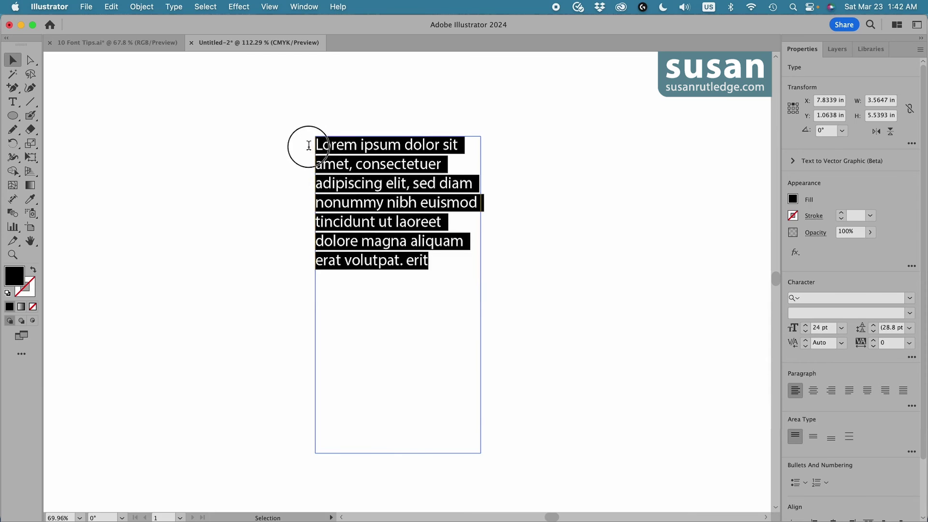
{"action": "left_click", "coordinate": [841, 328]}
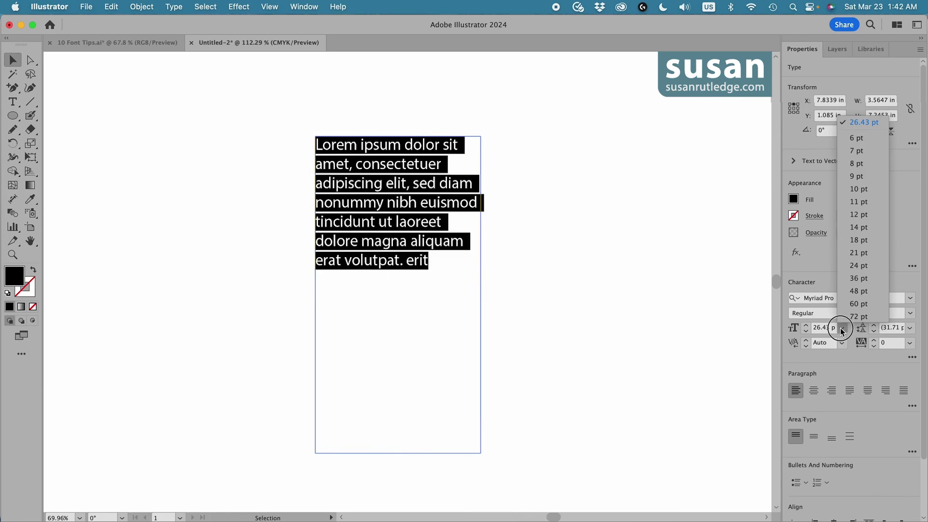
{"action": "left_click", "coordinate": [858, 214]}
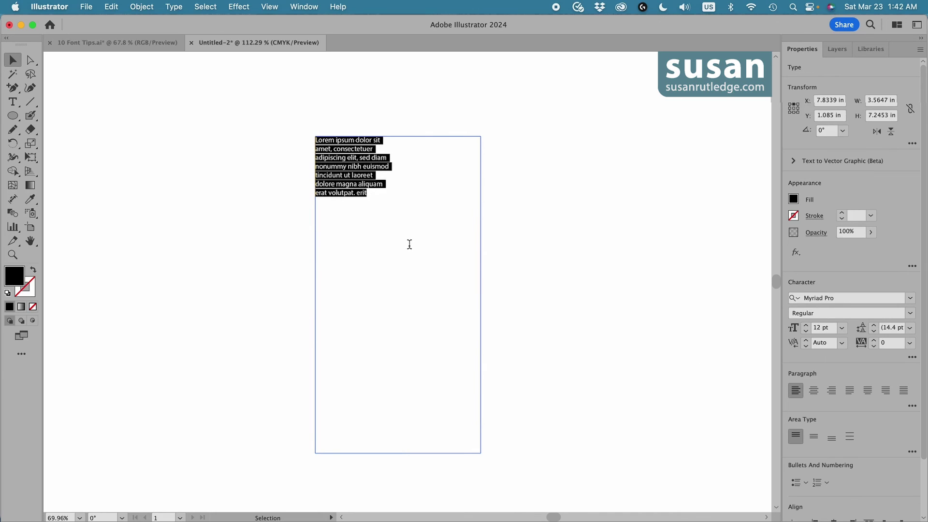
{"action": "key", "text": "Escape"}
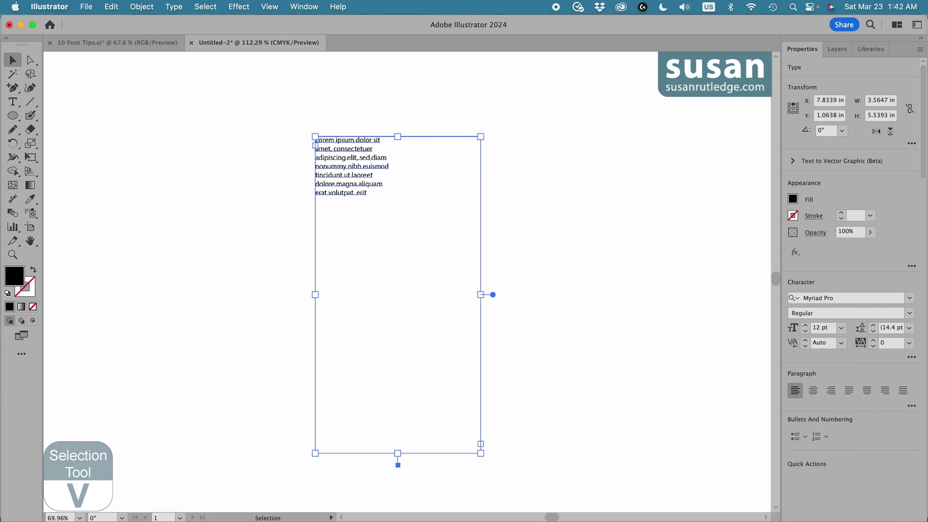
{"action": "key", "text": "Delete"}
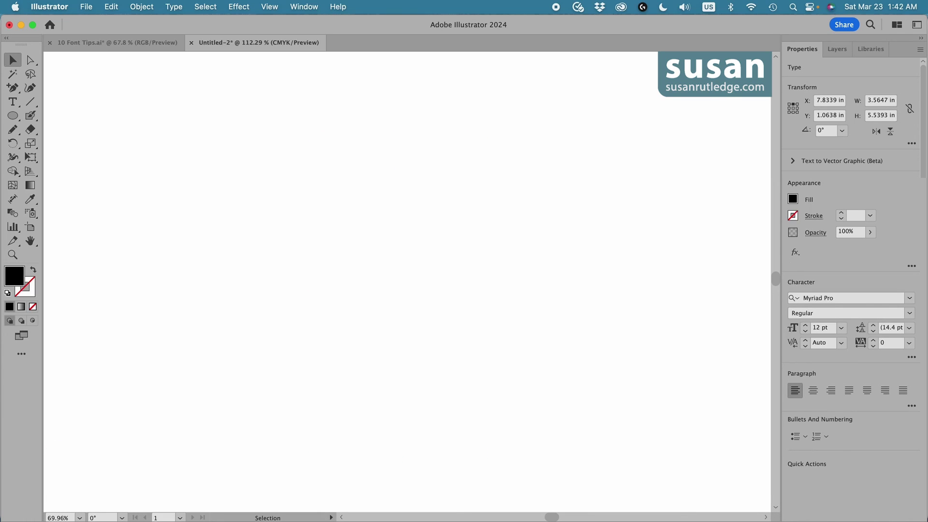
- Draw a tall area text frame with the Type tool, which fills with placeholder text
{"action": "key", "text": "t"}
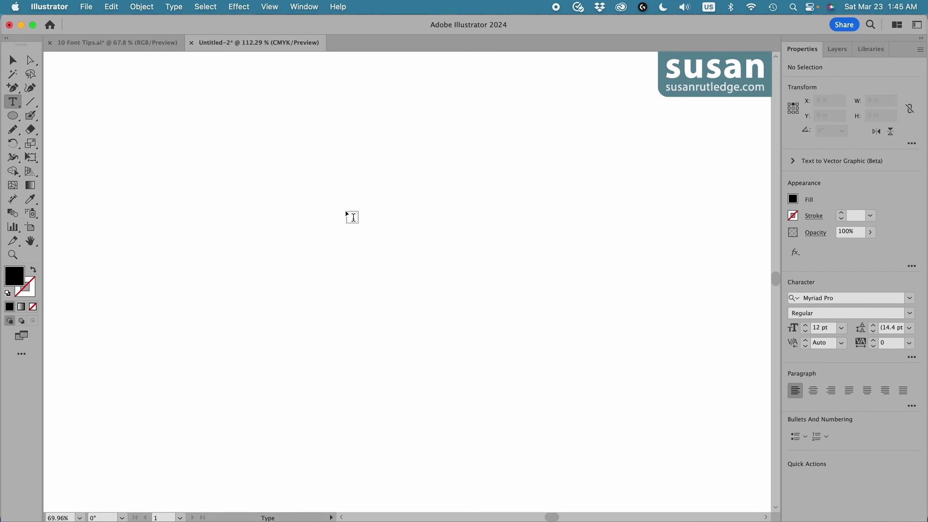
{"action": "mouse_move", "coordinate": [295, 140]}
{"action": "left_mouse_down"}
{"action": "mouse_move", "coordinate": [454, 351]}
{"action": "mouse_move", "coordinate": [457, 388]}
{"action": "left_mouse_up"}
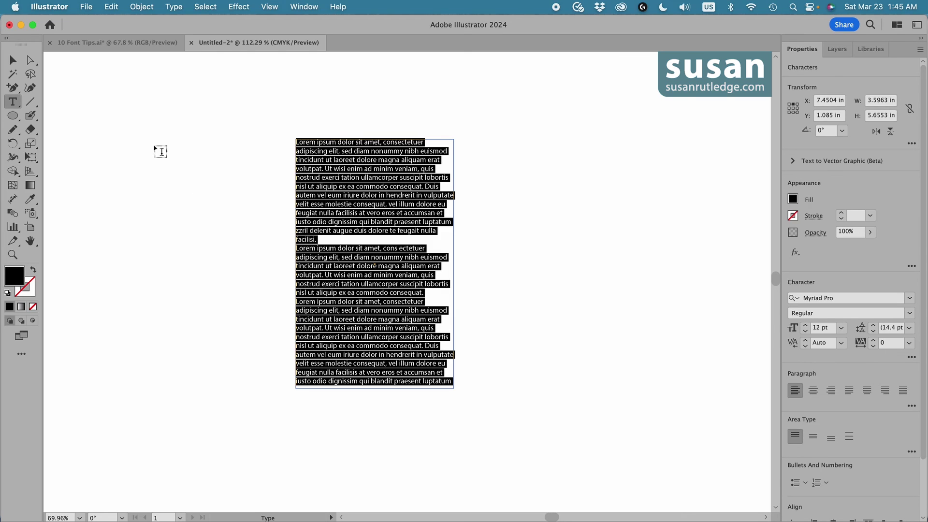
- Turn off 'Fill New Type Objects With Placeholder Text' in the Type preferences
{"action": "left_click", "coordinate": [40, 8]}
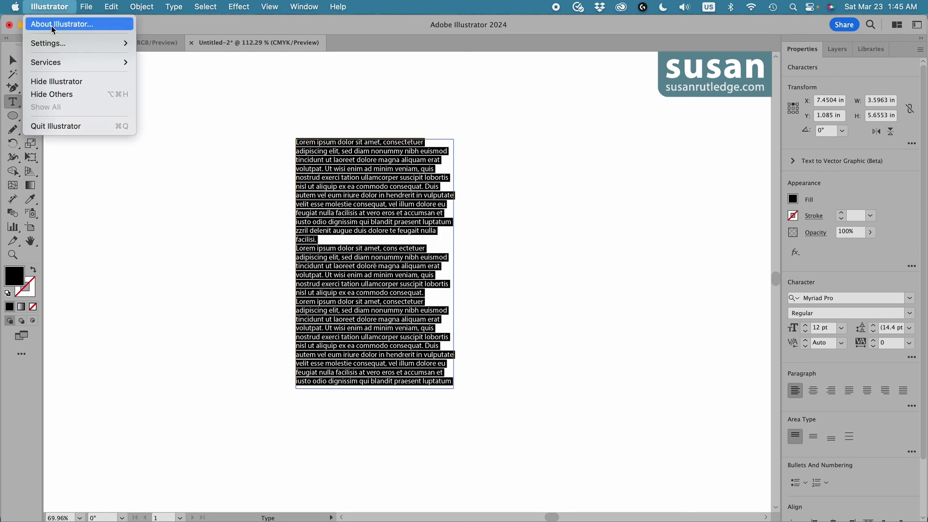
{"action": "mouse_move", "coordinate": [48, 43]}
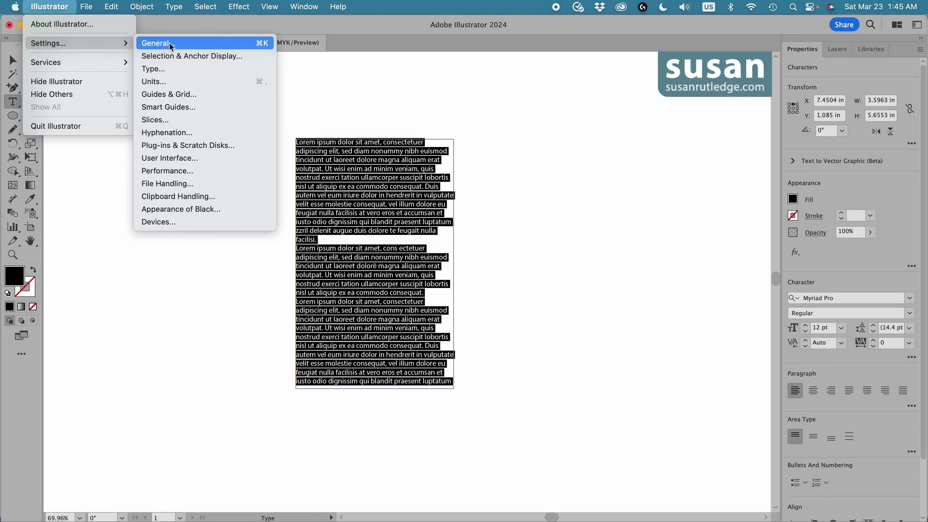
{"action": "left_click", "coordinate": [172, 73]}
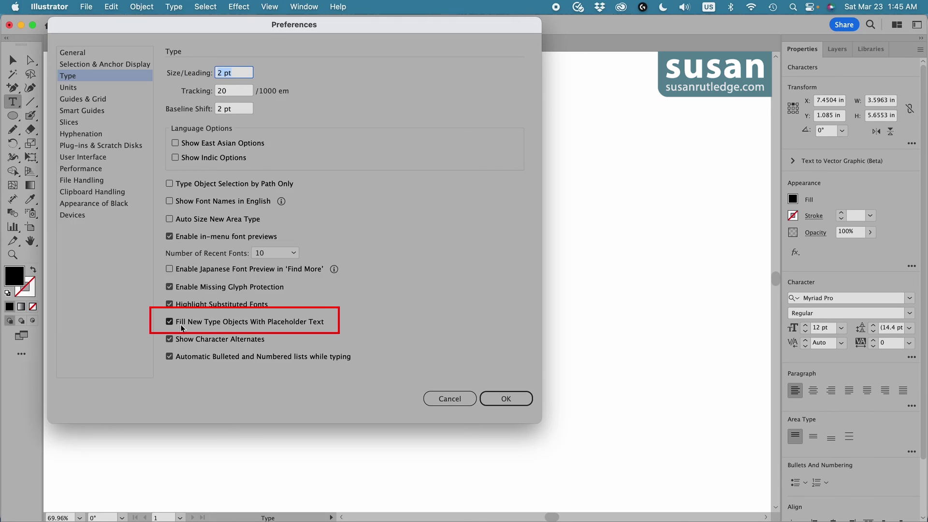
{"action": "left_click", "coordinate": [249, 325]}
{"action": "left_click", "coordinate": [291, 329]}
{"action": "left_click", "coordinate": [170, 322]}
{"action": "left_click", "coordinate": [516, 399]}
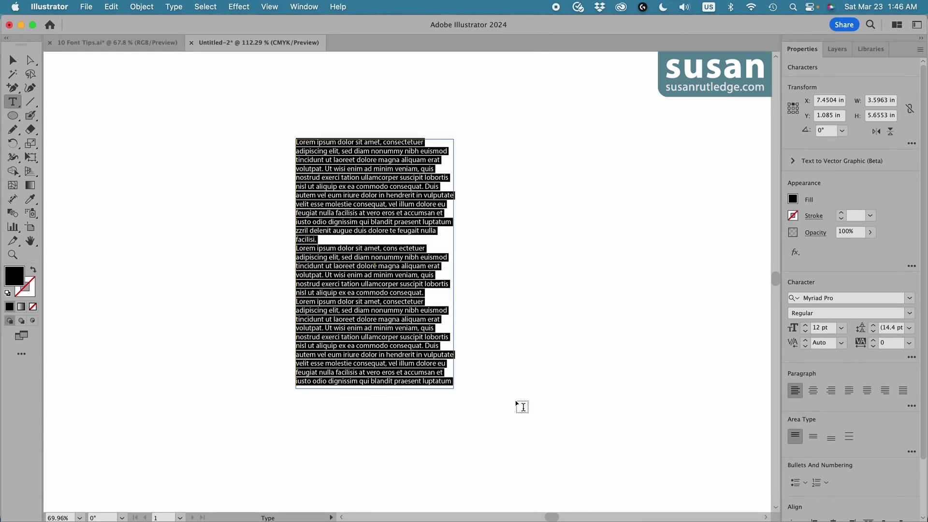
- Clear the placeholder text, deselect the frame, and draw a new empty area text frame
{"action": "key", "text": "BackSpace"}
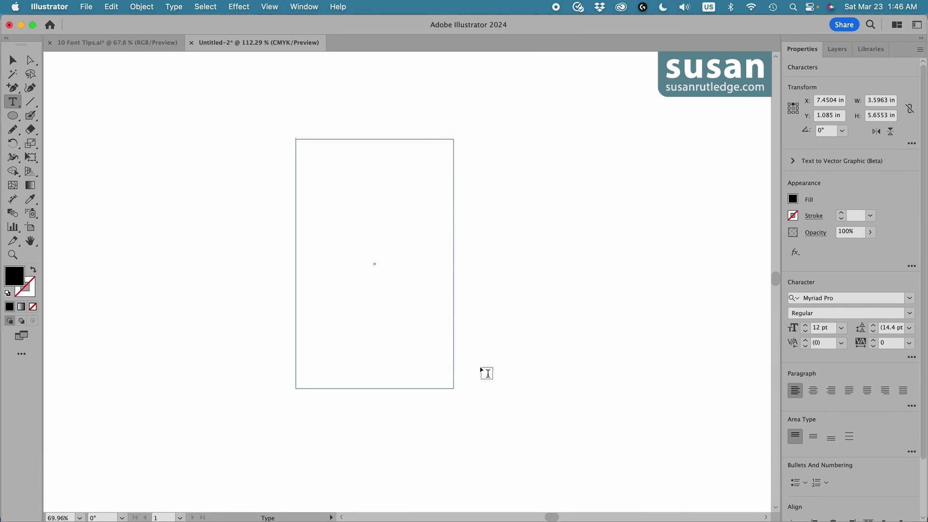
{"action": "left_click", "coordinate": [13, 59]}
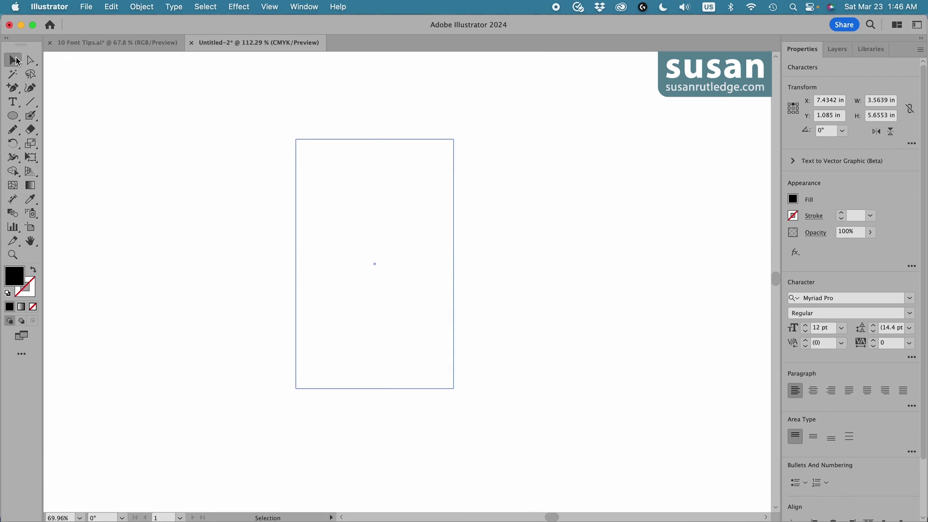
{"action": "left_click", "coordinate": [283, 128]}
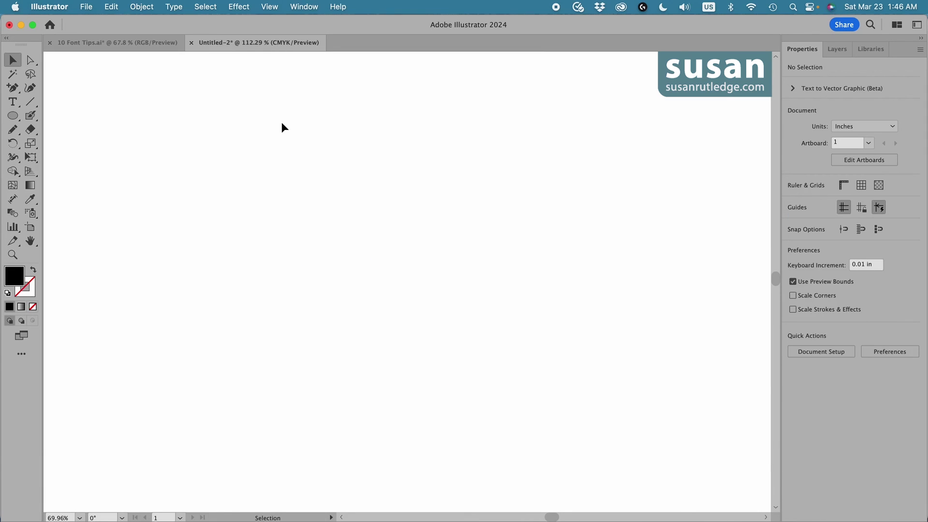
{"action": "left_click", "coordinate": [12, 102]}
{"action": "mouse_move", "coordinate": [283, 109]}
{"action": "left_mouse_down"}
{"action": "mouse_move", "coordinate": [463, 218]}
{"action": "mouse_move", "coordinate": [458, 430]}
{"action": "left_mouse_up"}
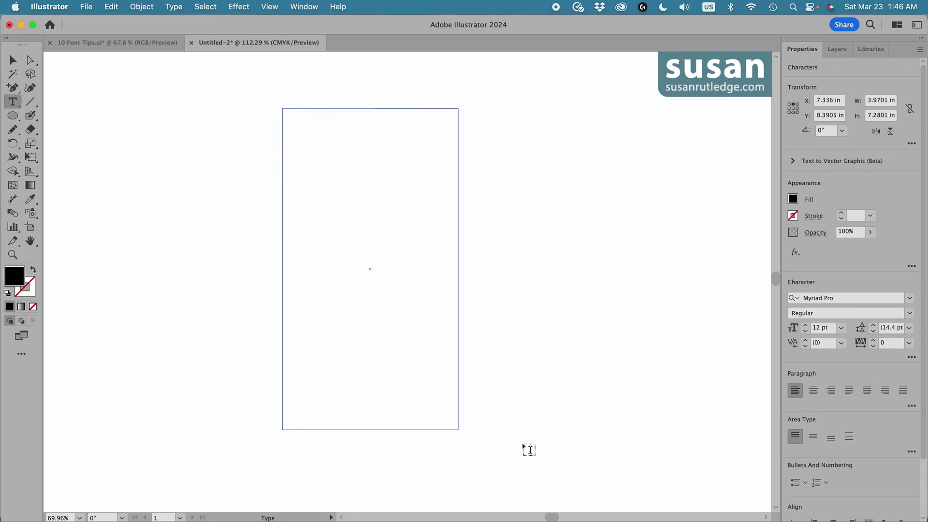
{"action": "type", "text": "alskdfj;lsdjf;slkdjf;lskdfj"}
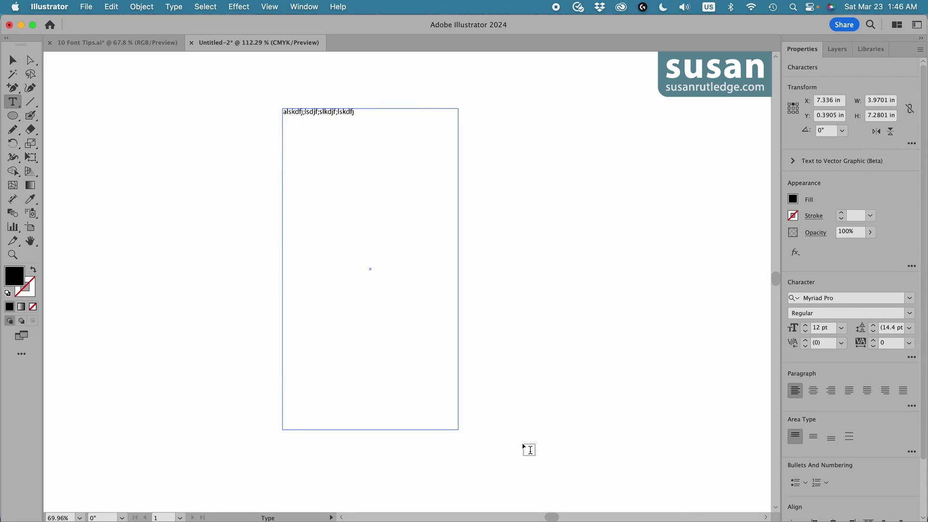